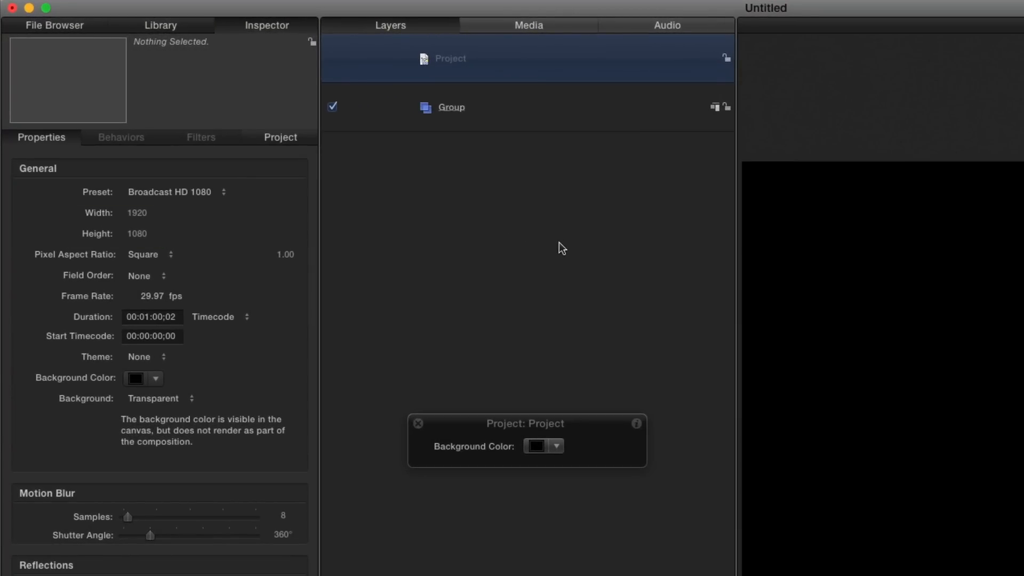
# Draw a large circle in the canvas with the Circle tool.
pyautogui.press('c')
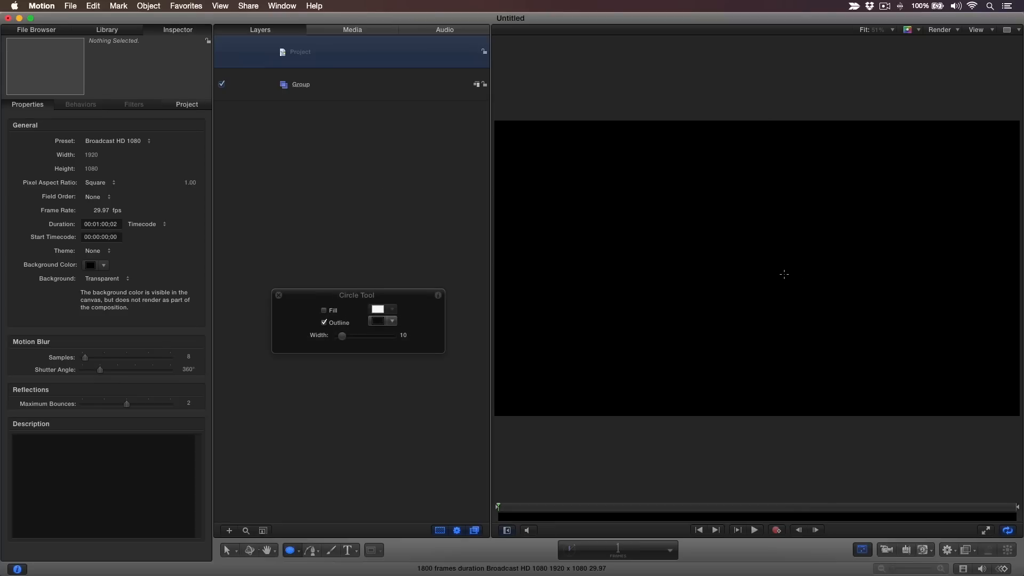
pyautogui.moveTo(785, 275); pyautogui.dragTo(646, 179)
pyautogui.press('s')
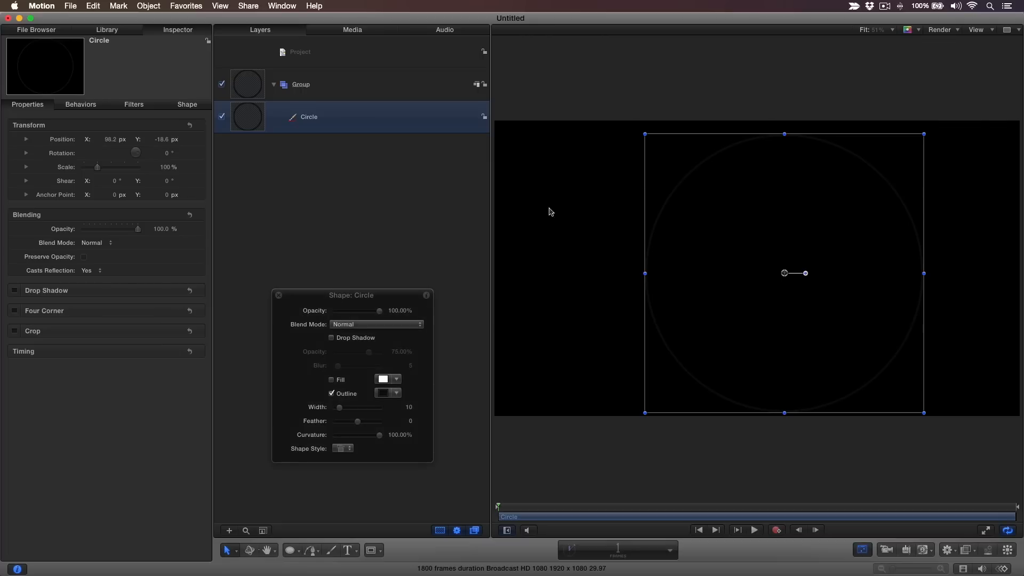
# Turn off the circle's outline, enable its fill and set the fill color to red.
pyautogui.click(331, 394)
pyautogui.click(332, 379)
pyautogui.click(396, 380)
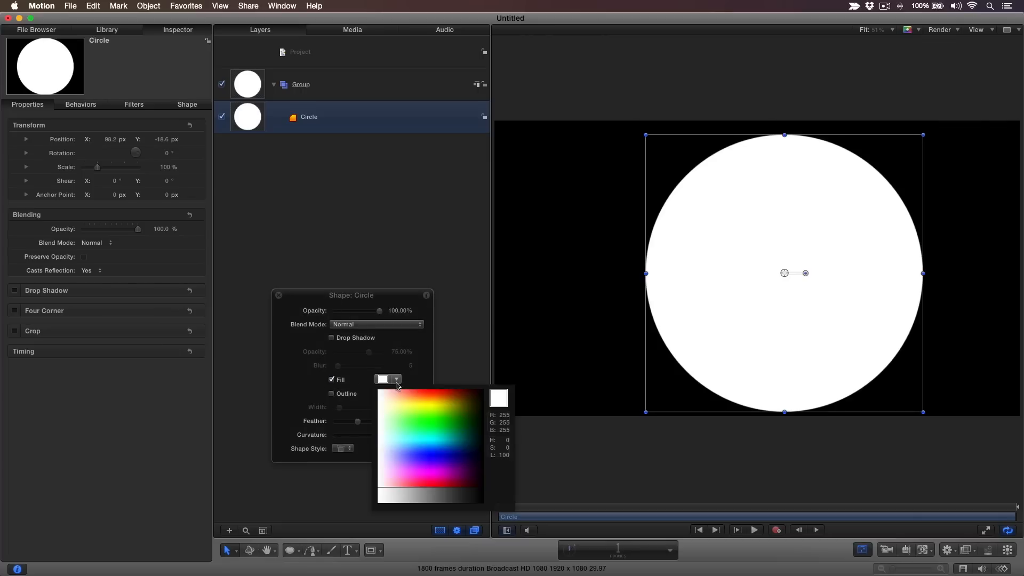
pyautogui.click(438, 391)
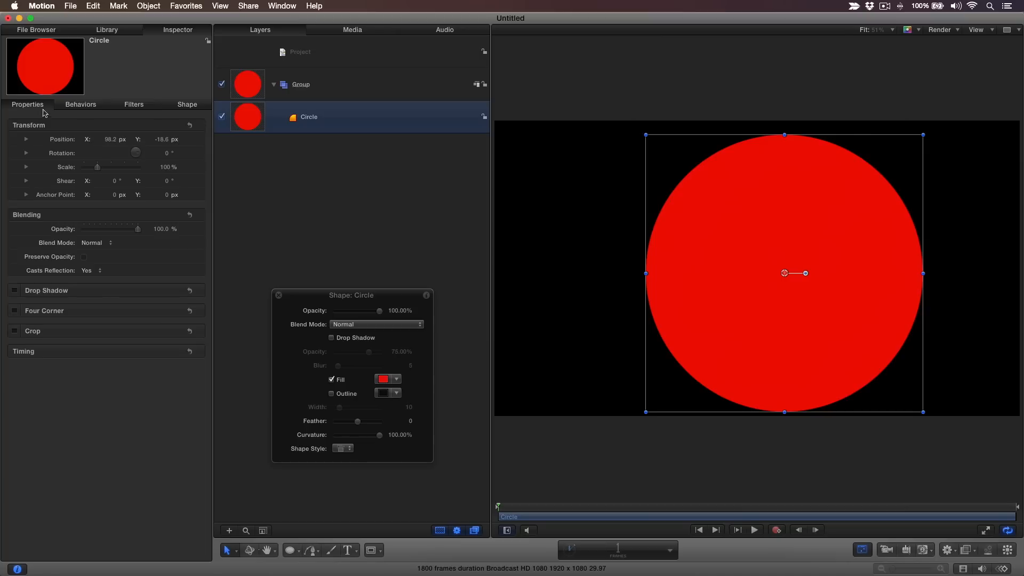
# Reset the circle's transform to center it and set its radius to 500.
pyautogui.click(190, 126)
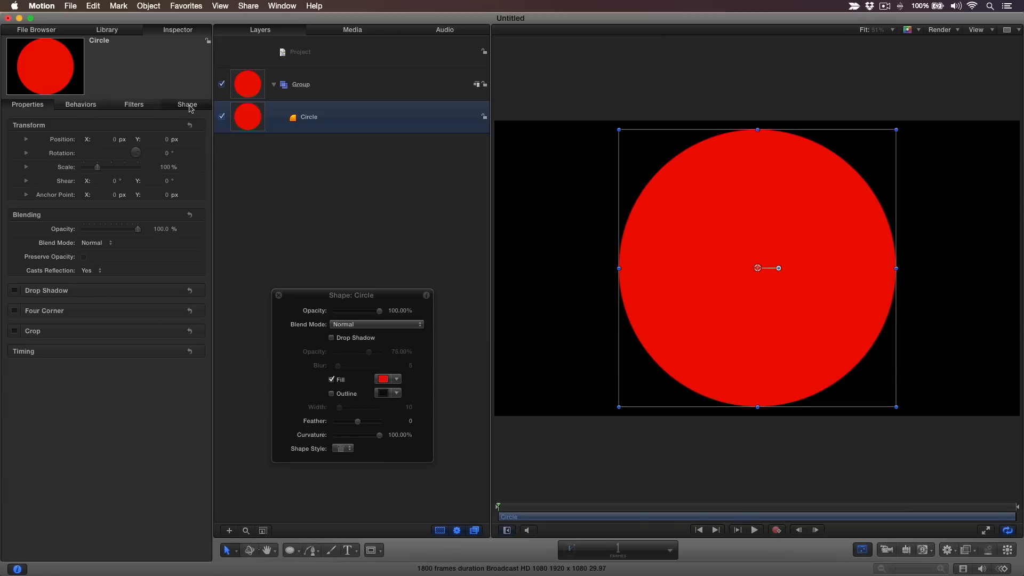
pyautogui.click(187, 104)
pyautogui.click(180, 117)
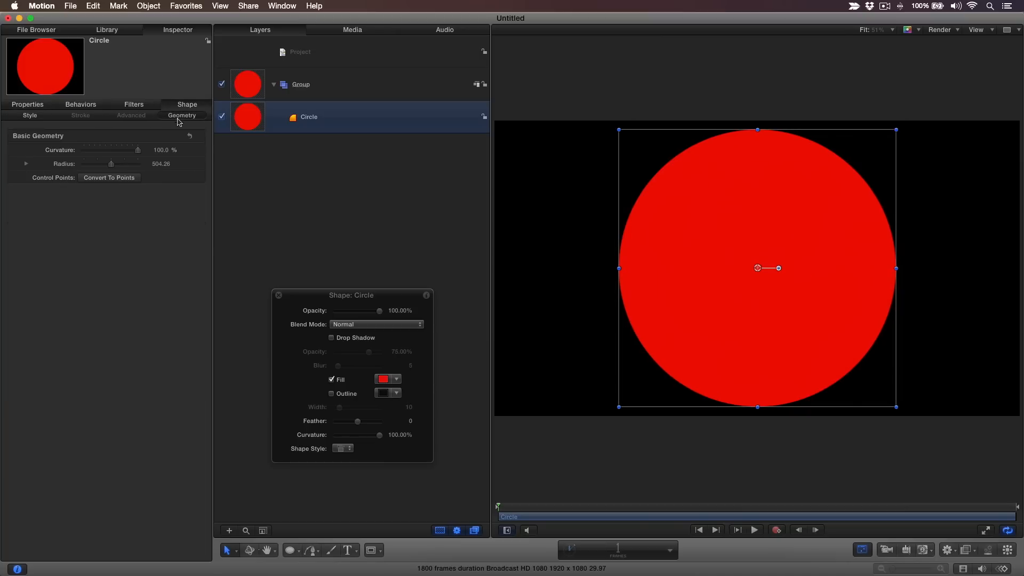
pyautogui.click(162, 164)
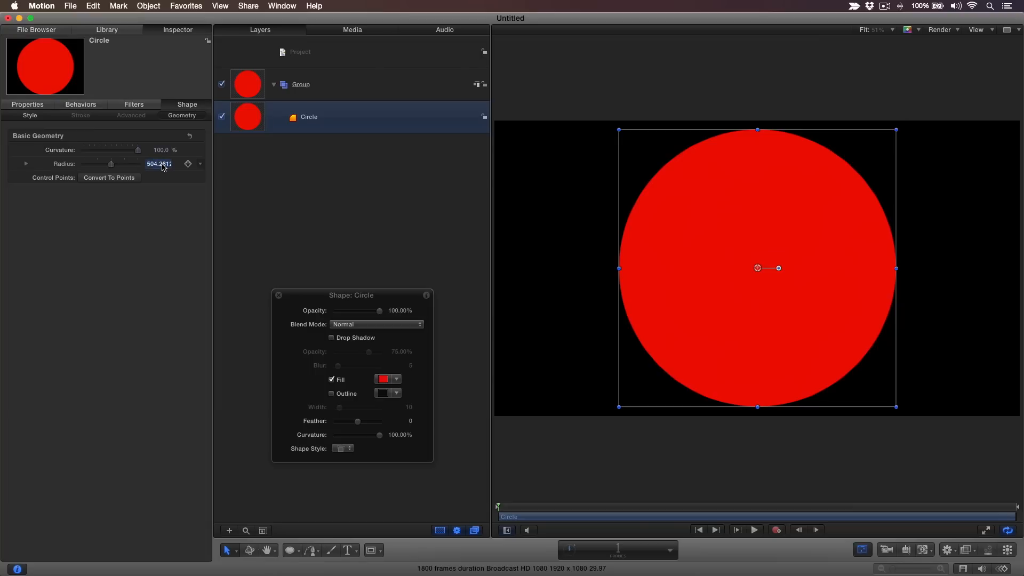
pyautogui.write('500')
pyautogui.press('Return')
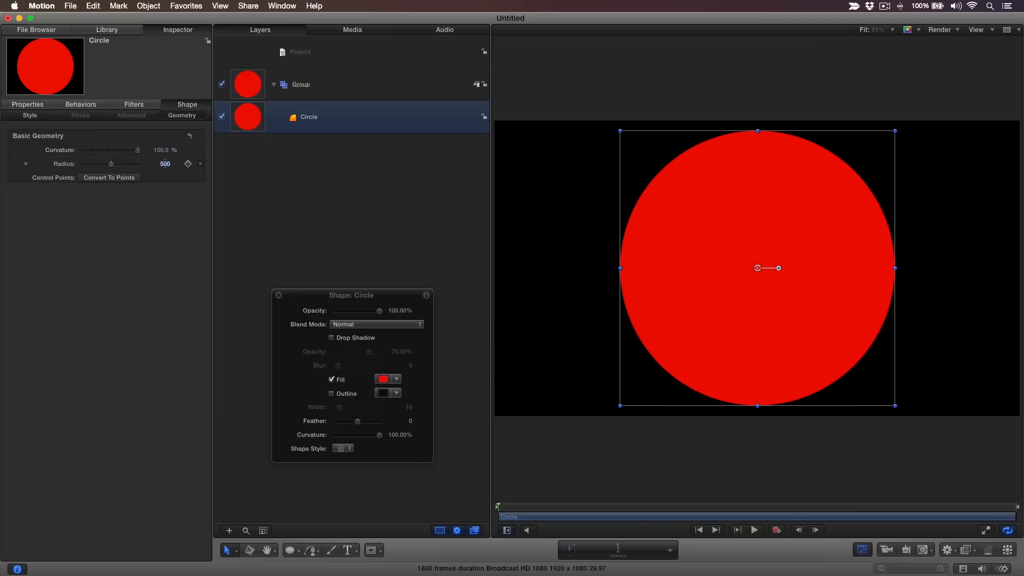
# Duplicate the circle and set the copy's fill color to white.
pyautogui.press('super+d')
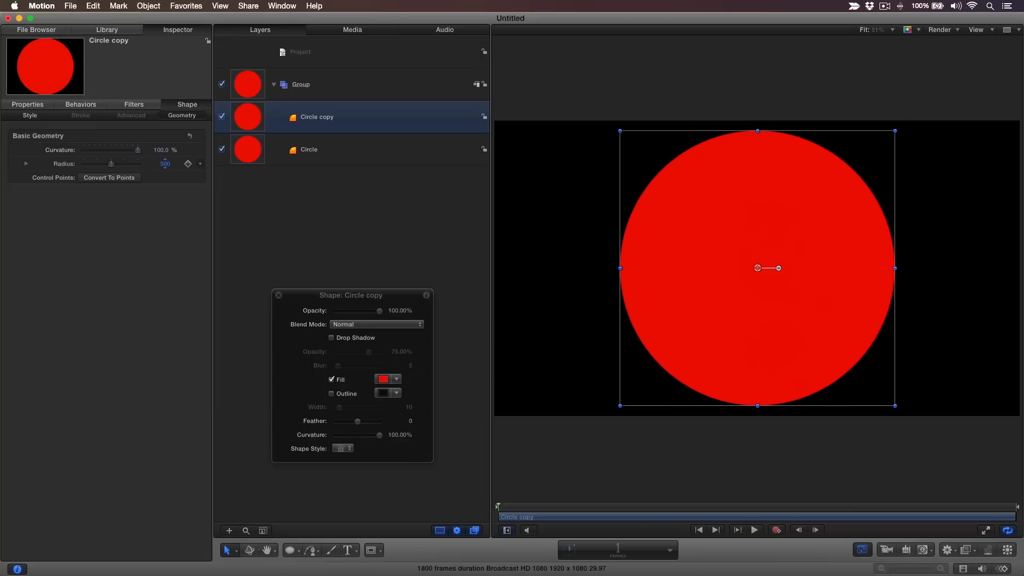
pyautogui.click(397, 380)
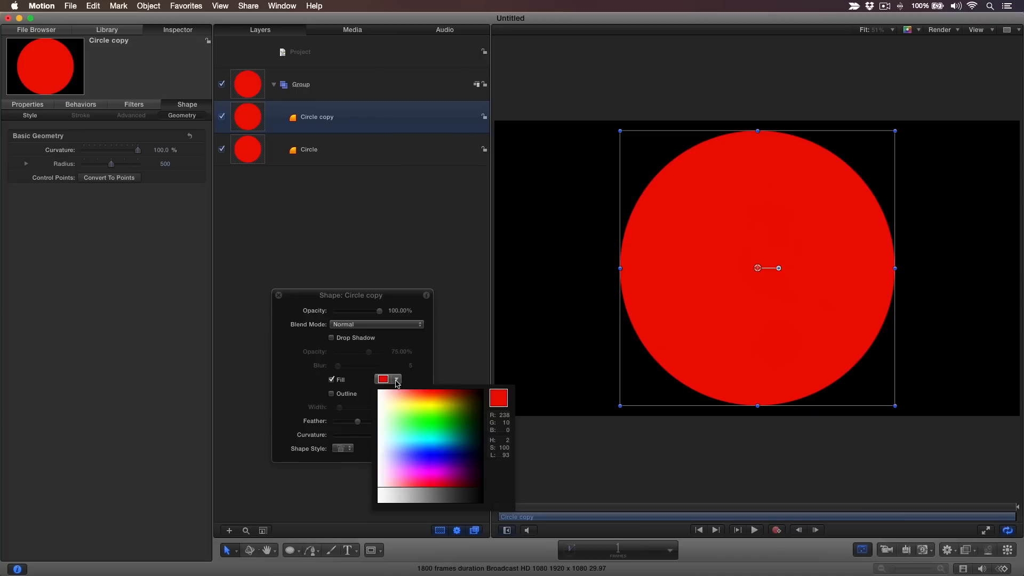
pyautogui.click(384, 390)
pyautogui.click(380, 394)
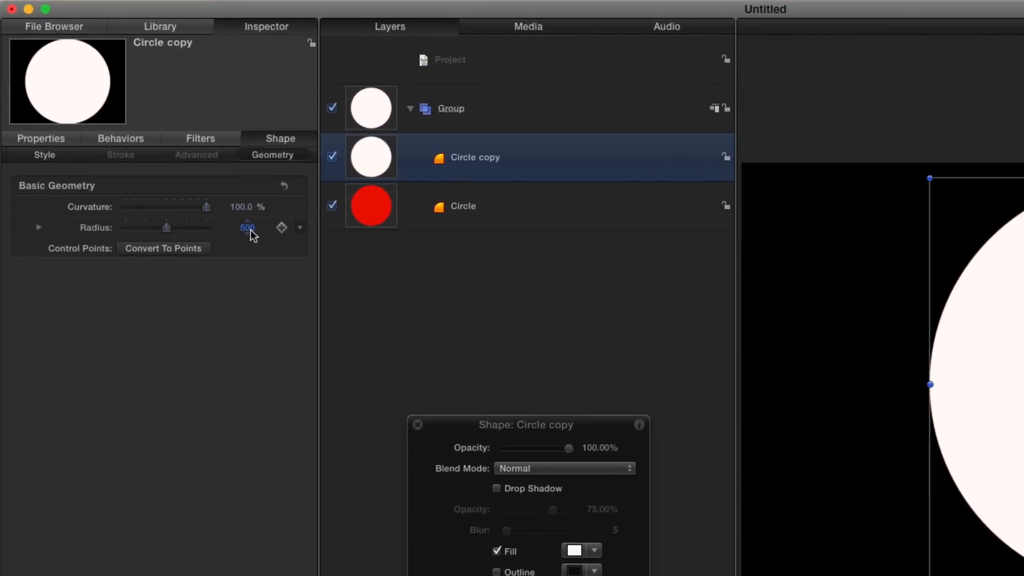
# Set the circle copy's radius to 40.
pyautogui.click(250, 229)
pyautogui.write('40')
pyautogui.press('Return')
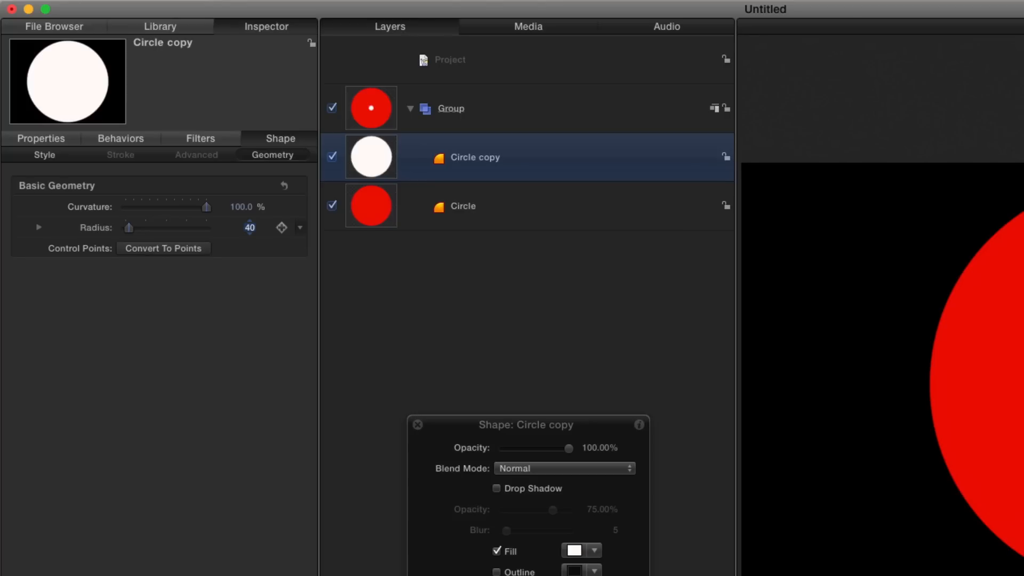
# Add an Oscillate parameter behavior to the copy's Y position and set its amplitude to 460 px.
pyautogui.click(59, 141)
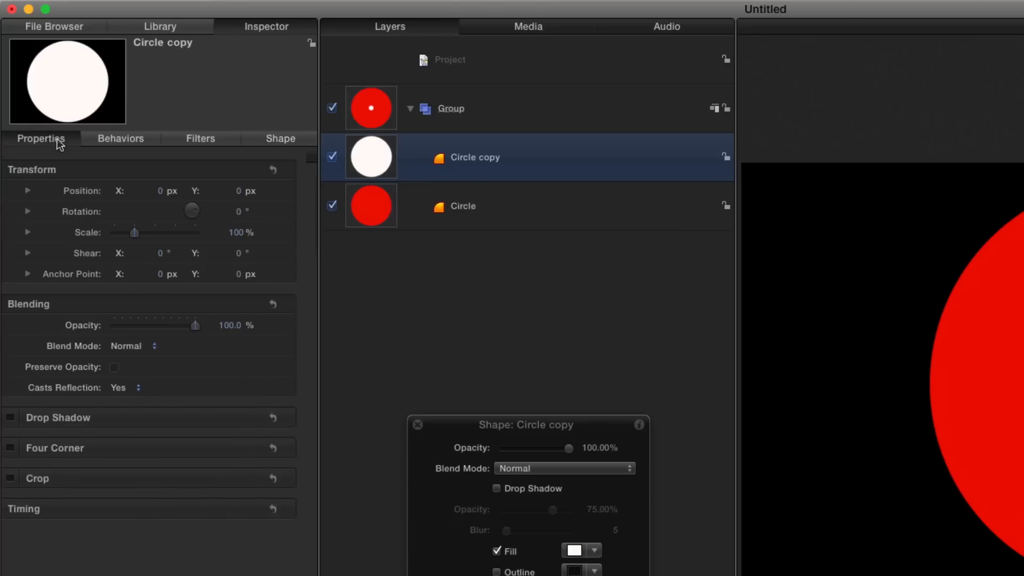
pyautogui.click(37, 191)
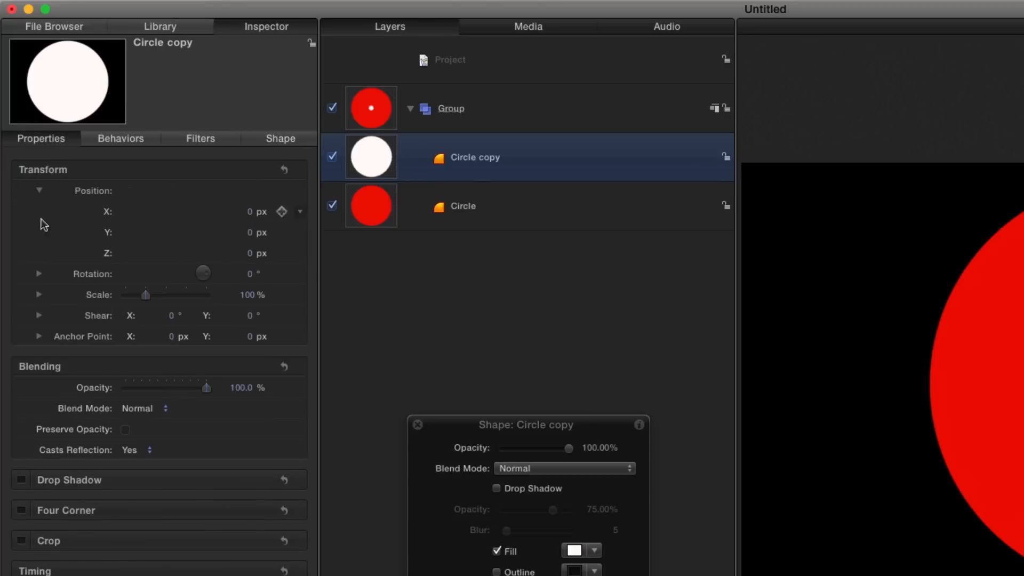
pyautogui.rightClick(109, 233)
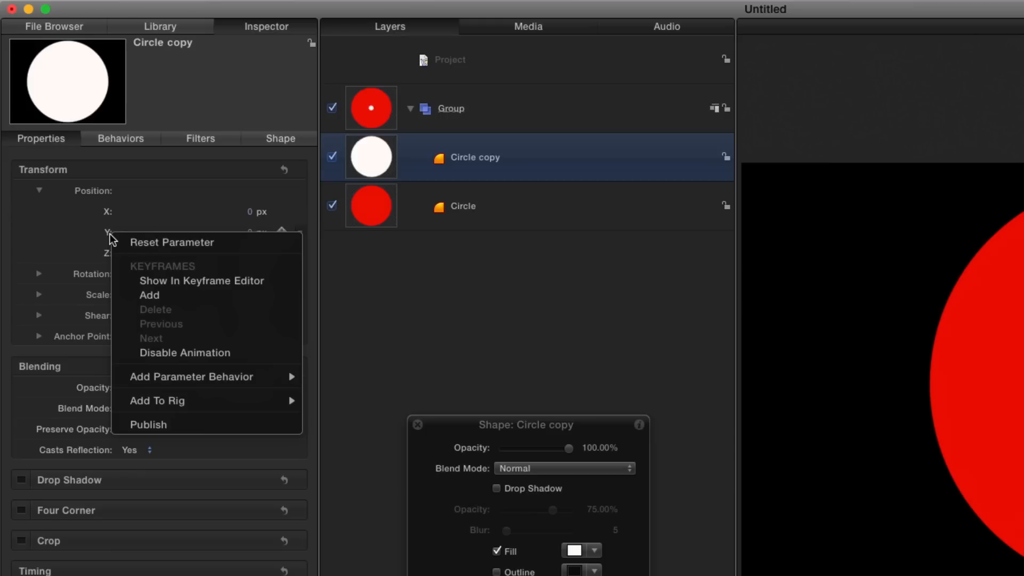
pyautogui.moveTo(229, 380)
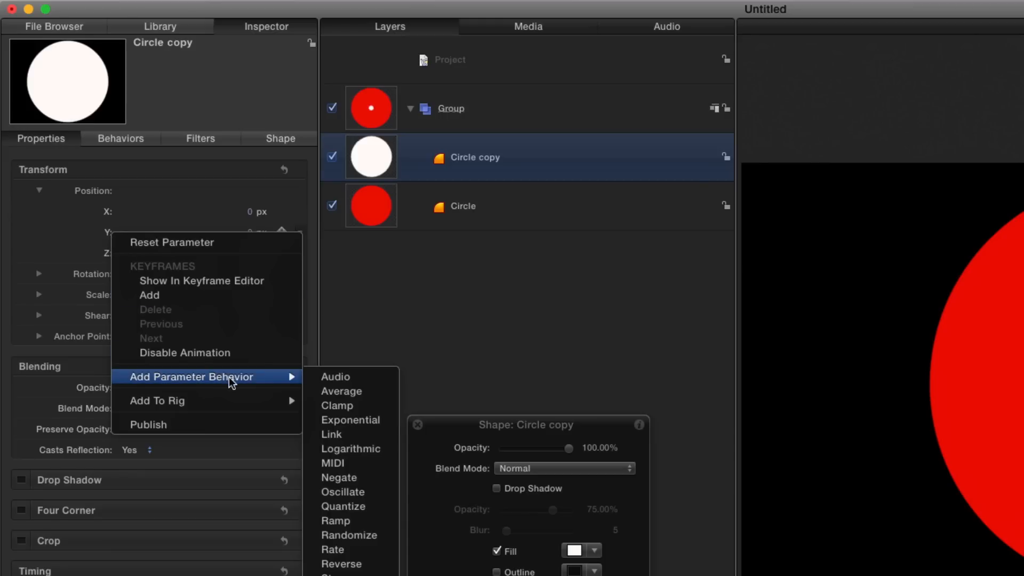
pyautogui.click(373, 495)
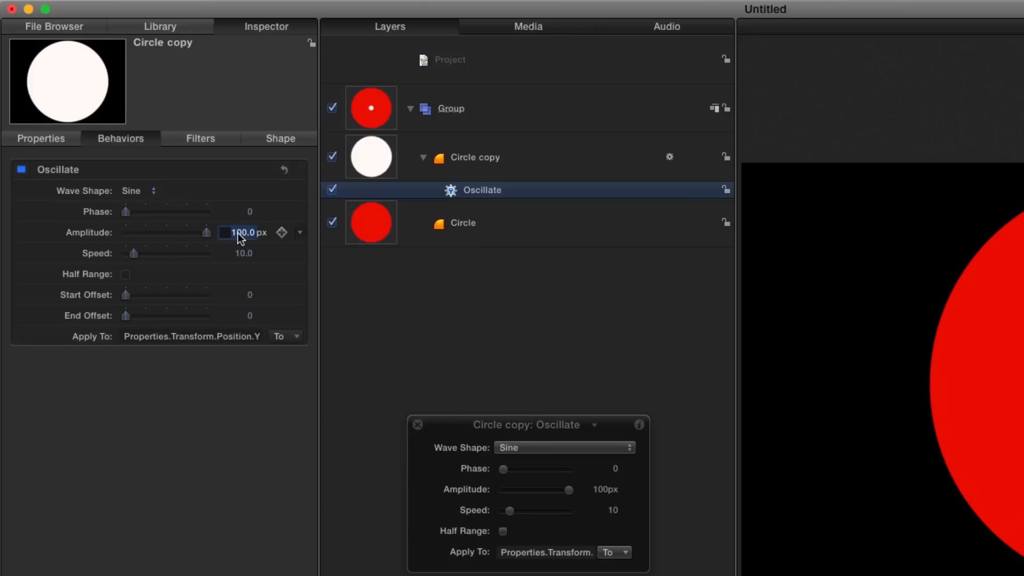
pyautogui.write('460')
pyautogui.press('Return')
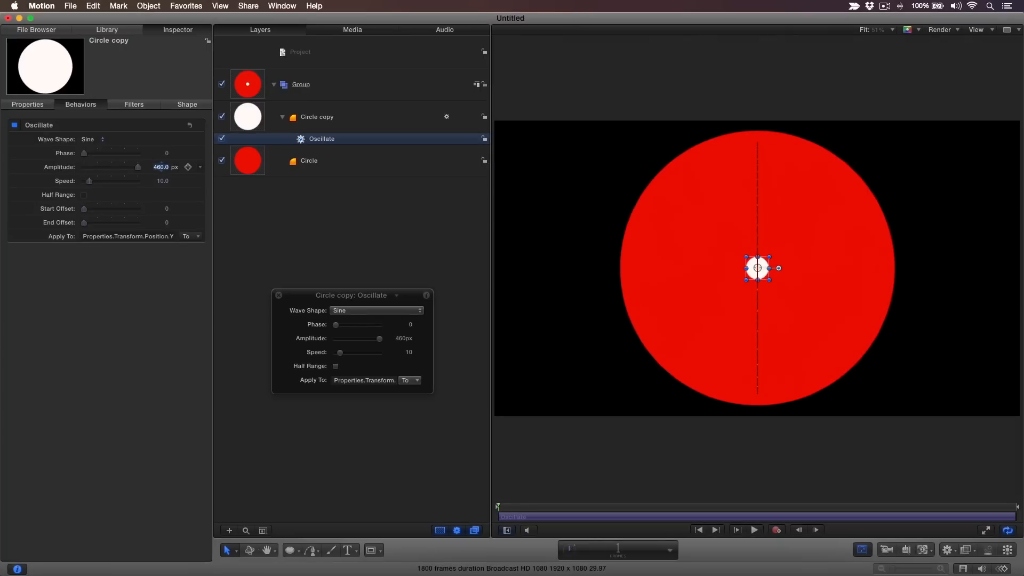
# Play back the animation to preview the oscillating dot, then return to the start.
pyautogui.click(671, 551)
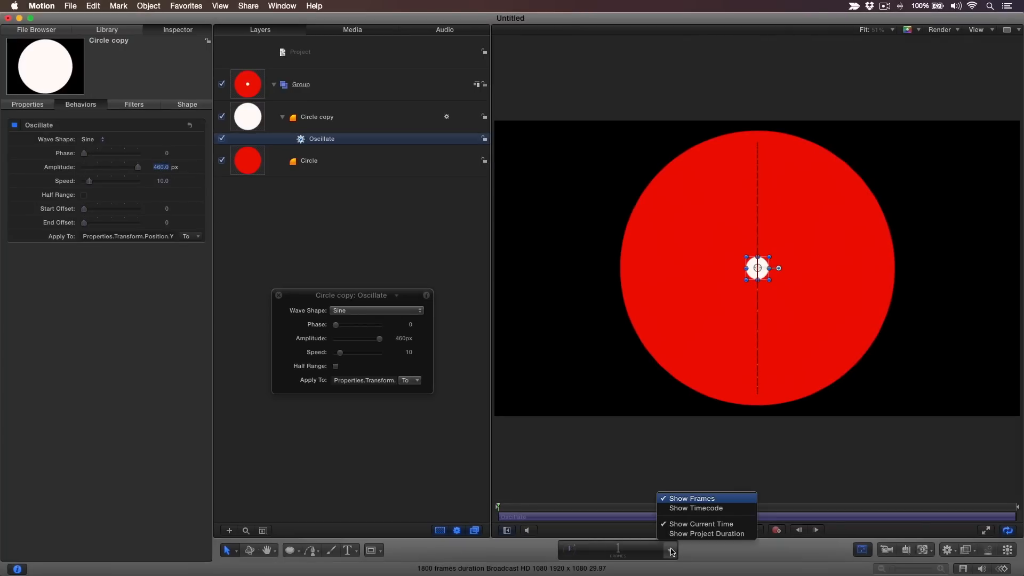
pyautogui.click(699, 500)
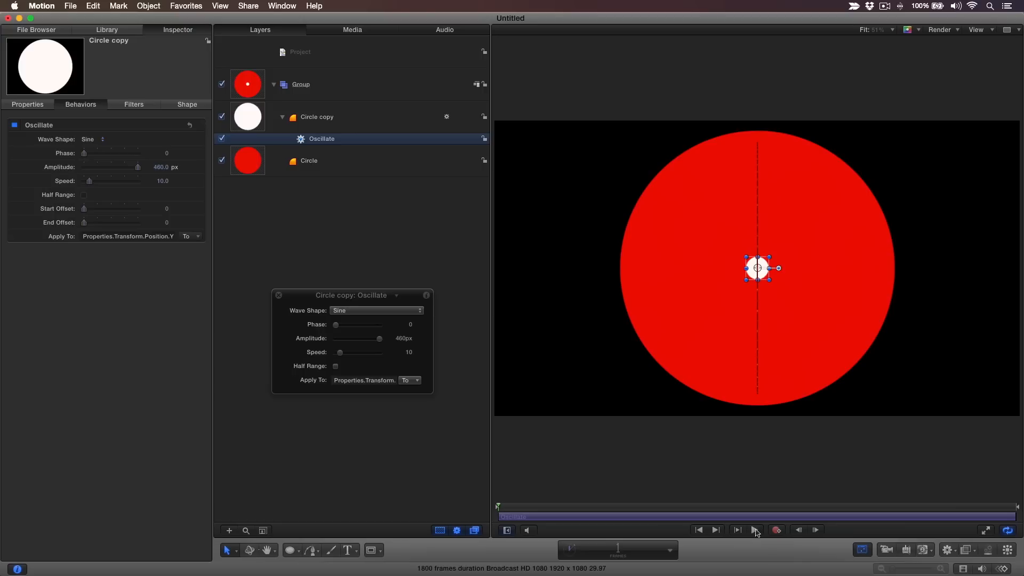
pyautogui.click(756, 530)
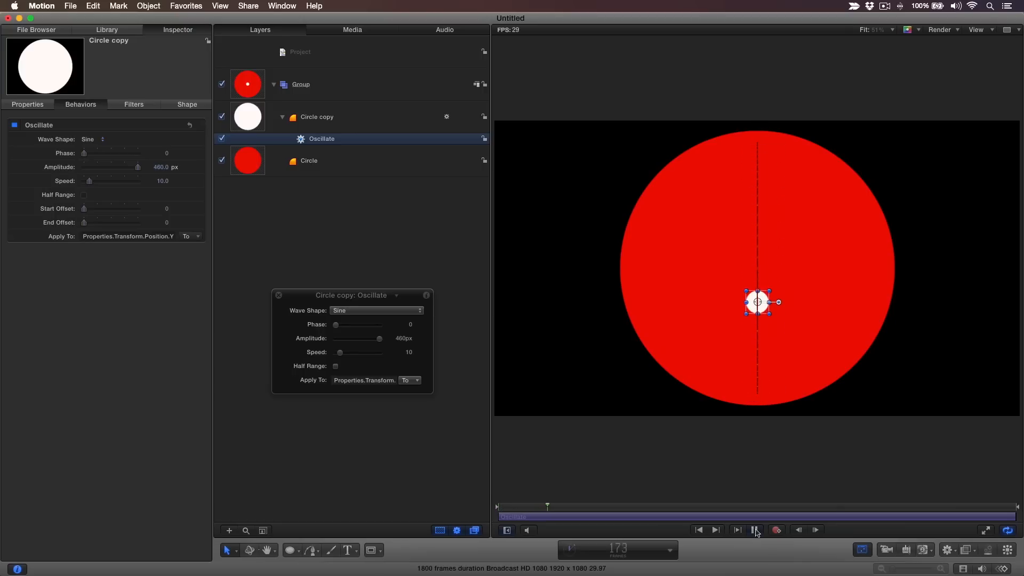
pyautogui.click(755, 530)
pyautogui.click(699, 531)
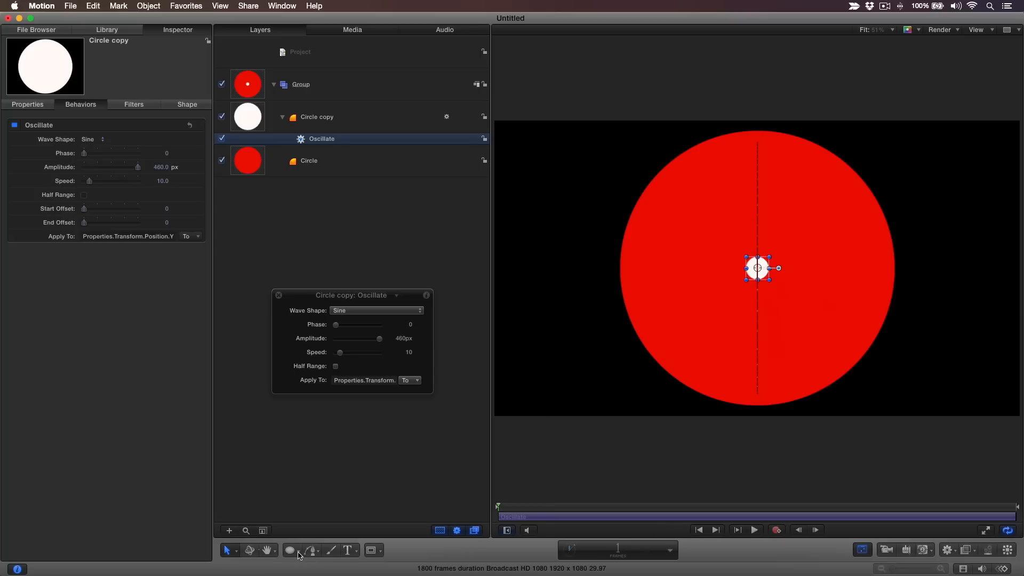
# Draw a vertical line across the red circle with the Line tool.
pyautogui.click(297, 555)
pyautogui.click(316, 530)
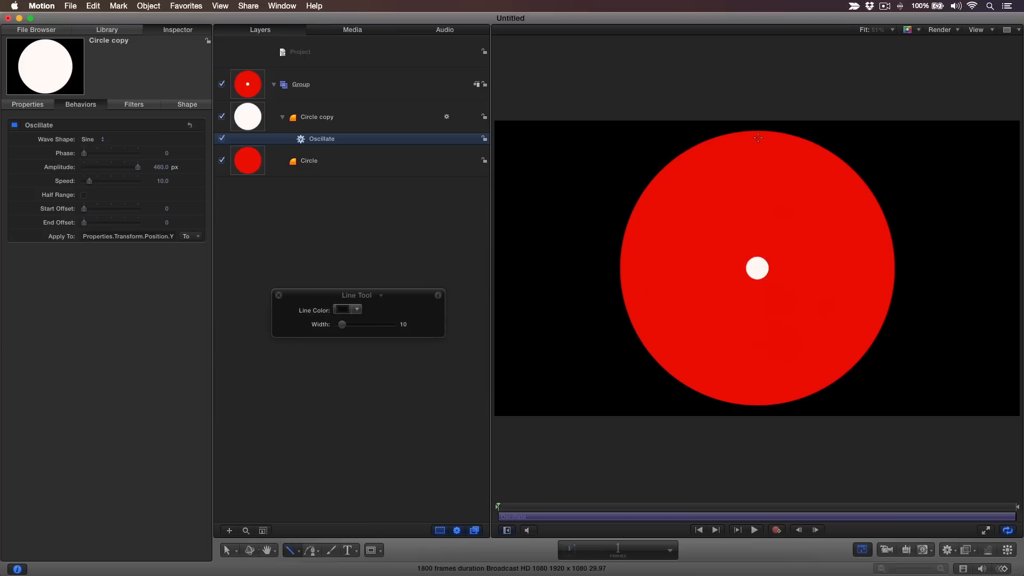
pyautogui.moveTo(758, 138); pyautogui.dragTo(764, 384)
pyautogui.press('s')
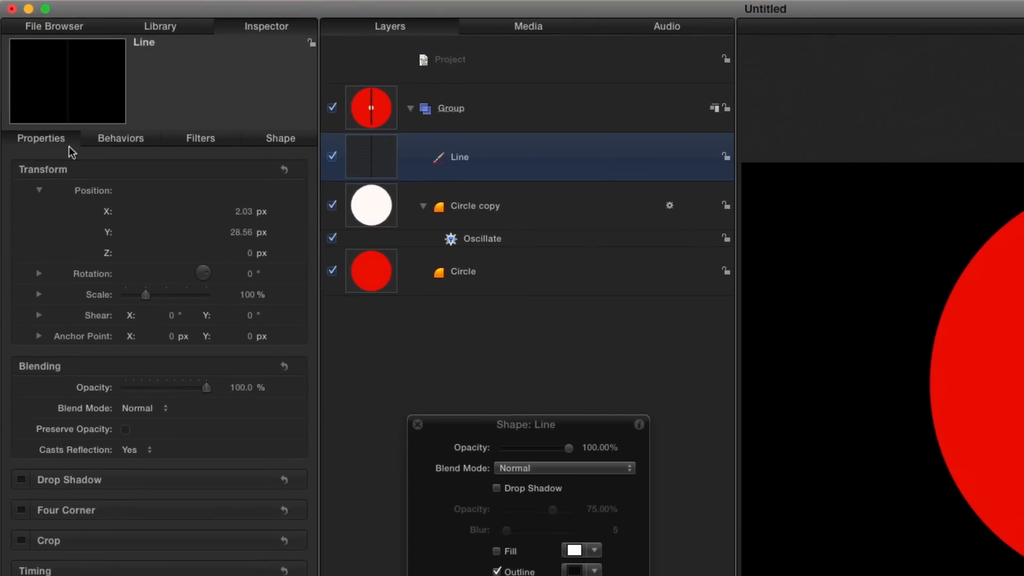
# Reset the line's transform and set its control points' Y values to 500 and -500.
pyautogui.click(284, 170)
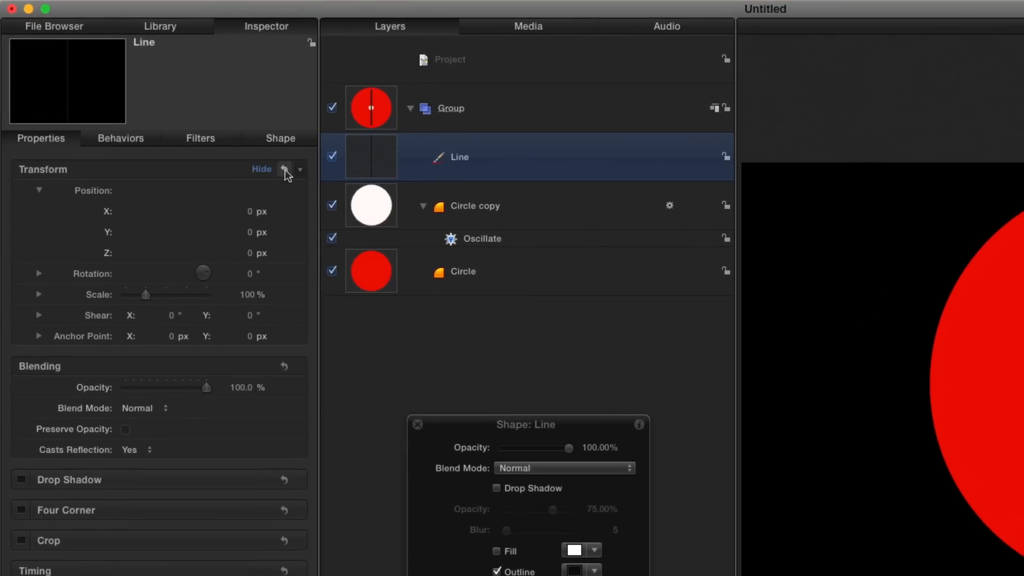
pyautogui.click(289, 140)
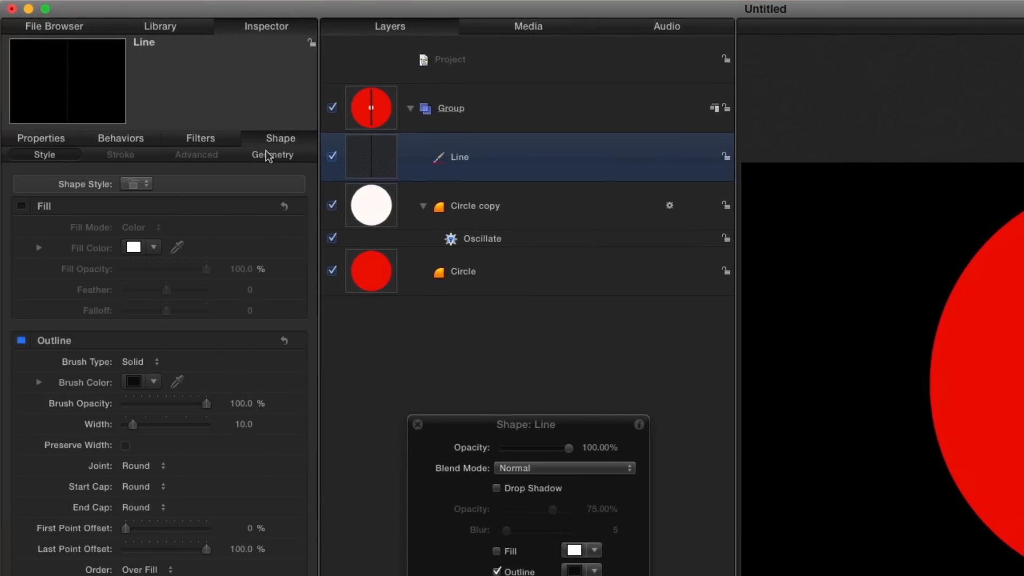
pyautogui.click(269, 158)
pyautogui.click(240, 321)
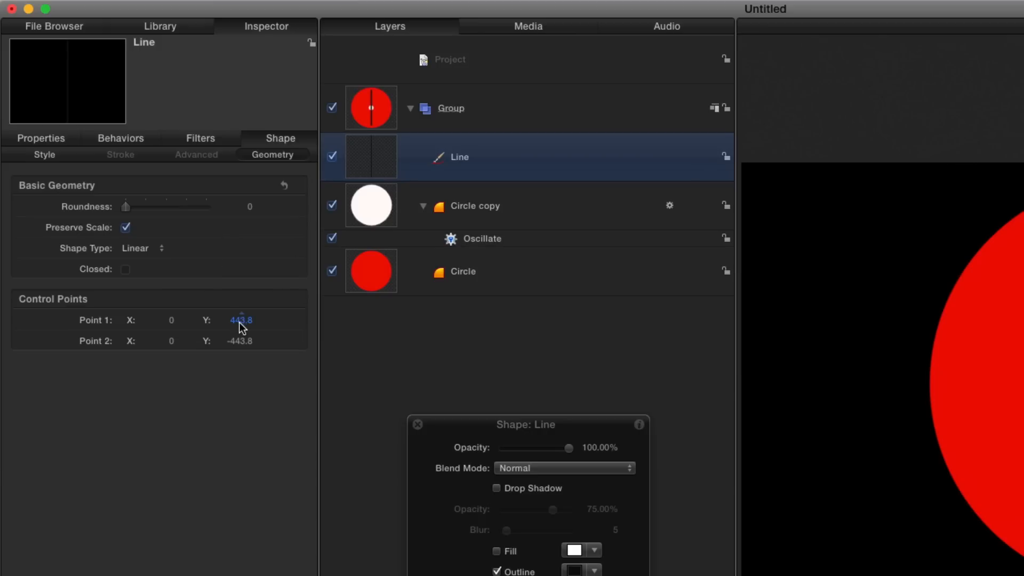
pyautogui.write('50')
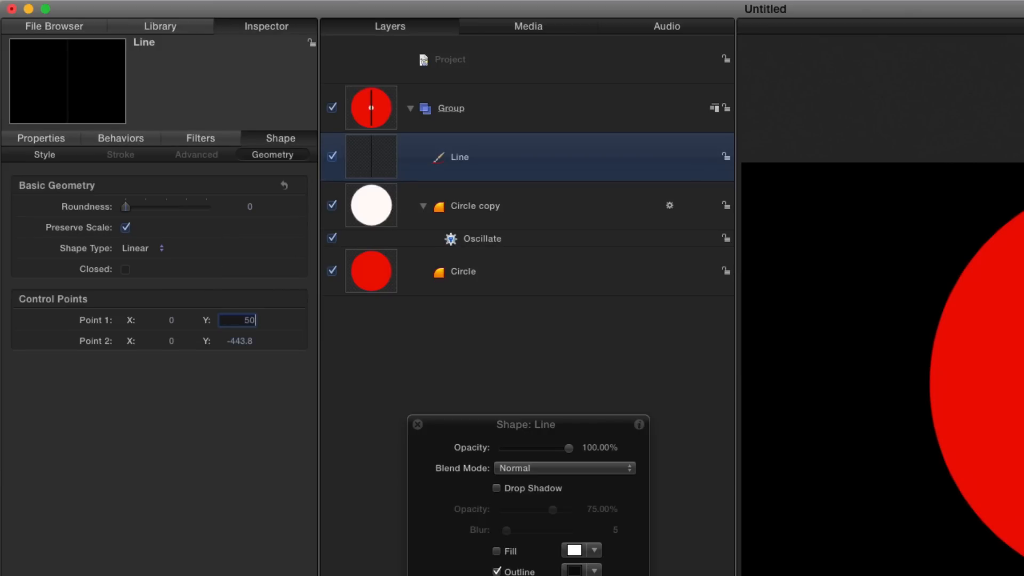
pyautogui.write('0')
pyautogui.press('Return')
pyautogui.click(249, 343)
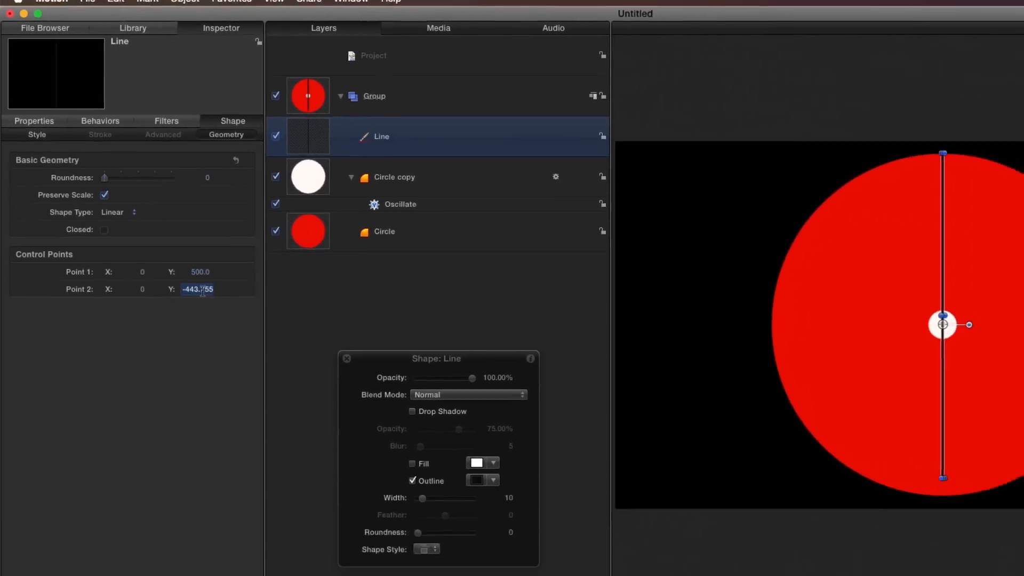
pyautogui.write('-')
pyautogui.write('500')
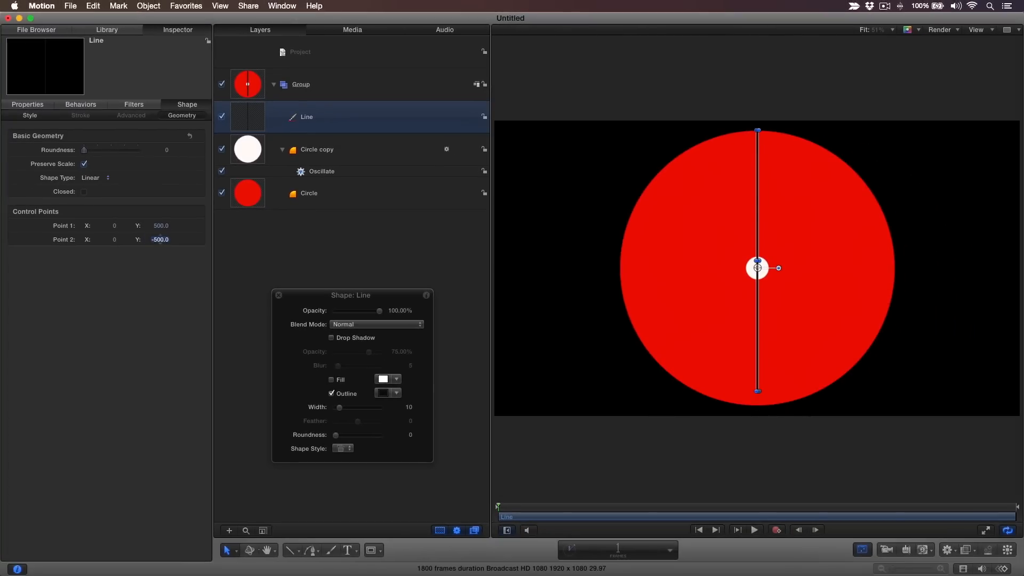
pyautogui.press('Return')
# Replicate the line and set the replicator shape to Line.
pyautogui.press('l')
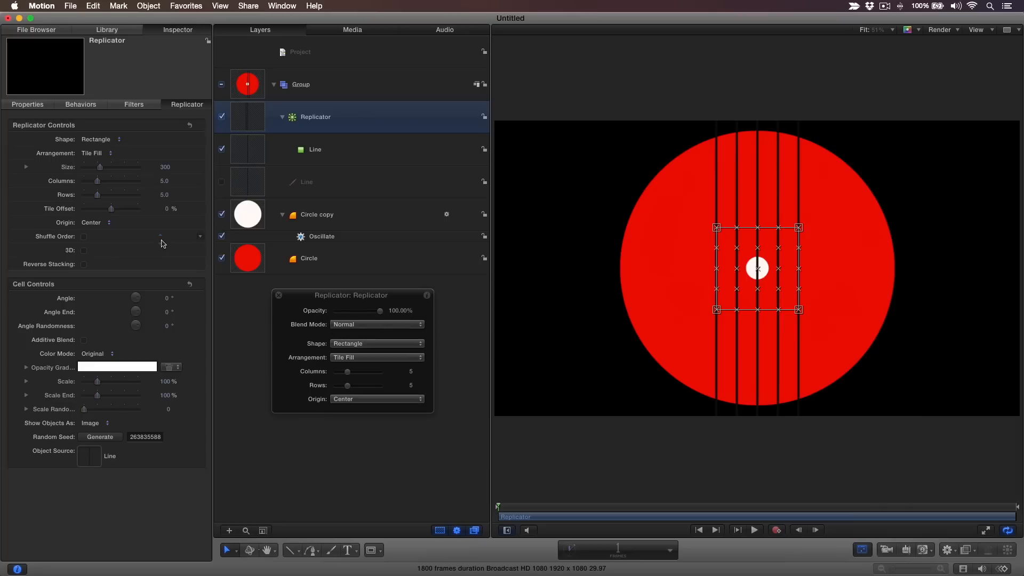
pyautogui.click(118, 139)
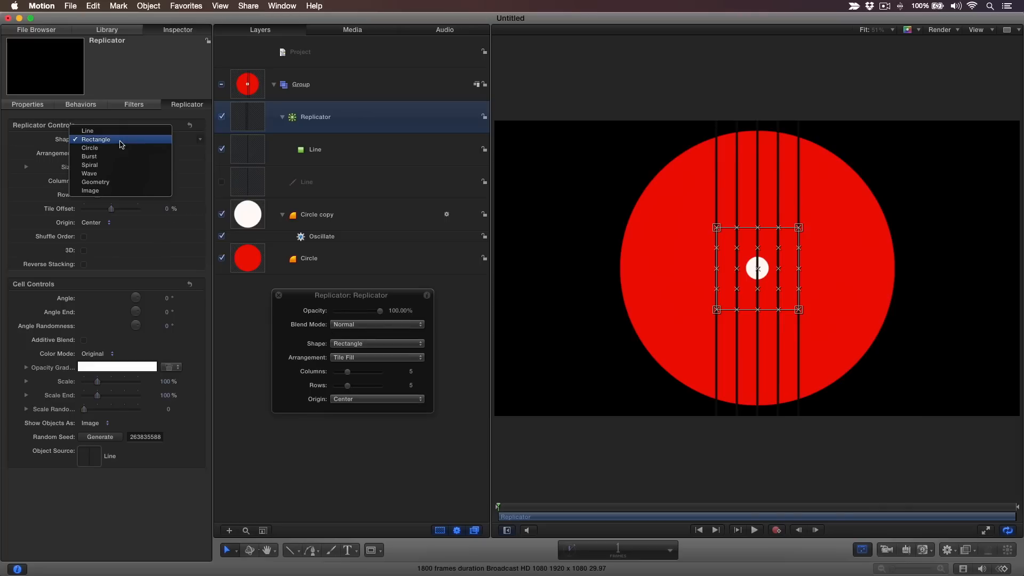
pyautogui.click(119, 132)
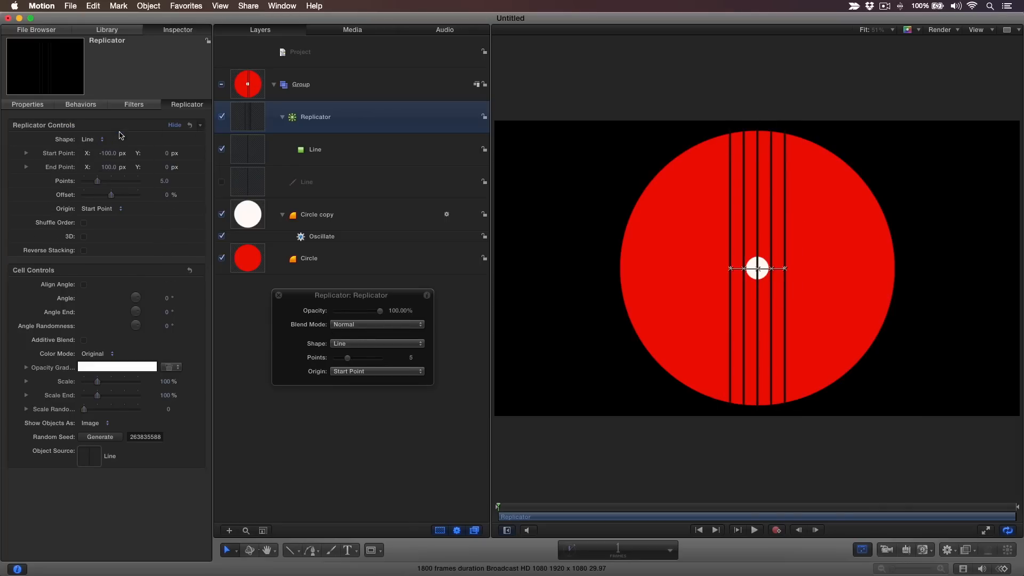
# Set the replicator's start point and end point X values to 0 px.
pyautogui.click(109, 154)
pyautogui.write('0')
pyautogui.press('Return')
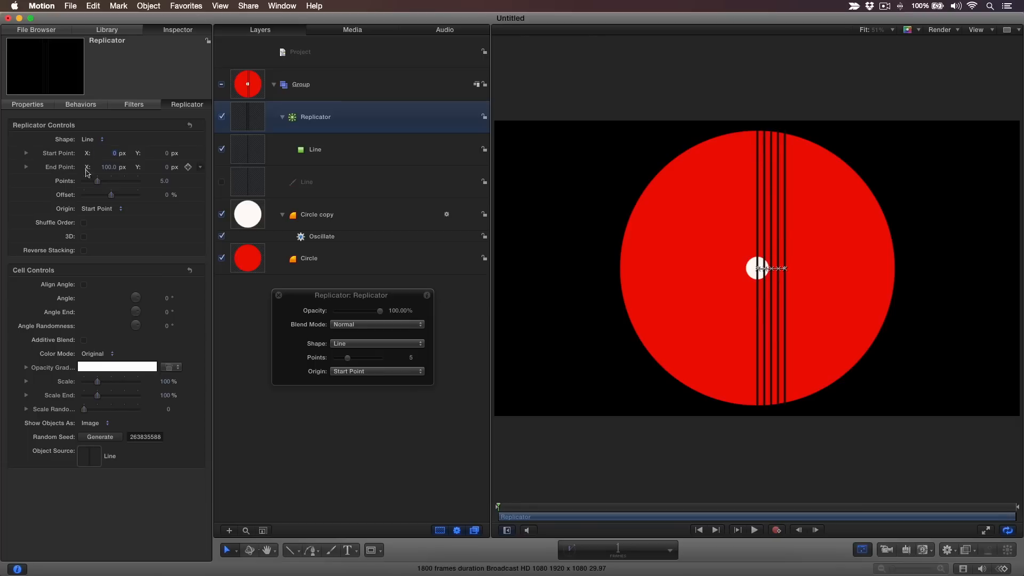
pyautogui.write('0')
pyautogui.press('Return')
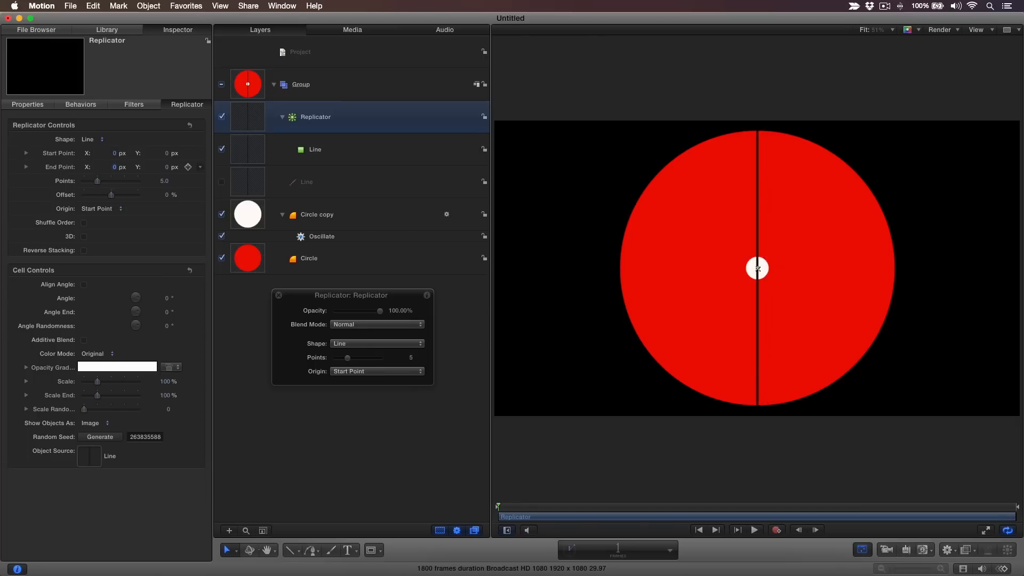
# Set the replicator's points to 8 and the cell angle end to 157.5°.
pyautogui.click(164, 182)
pyautogui.write('8')
pyautogui.press('Return')
pyautogui.click(167, 313)
pyautogui.write('157.5')
pyautogui.press('Return')
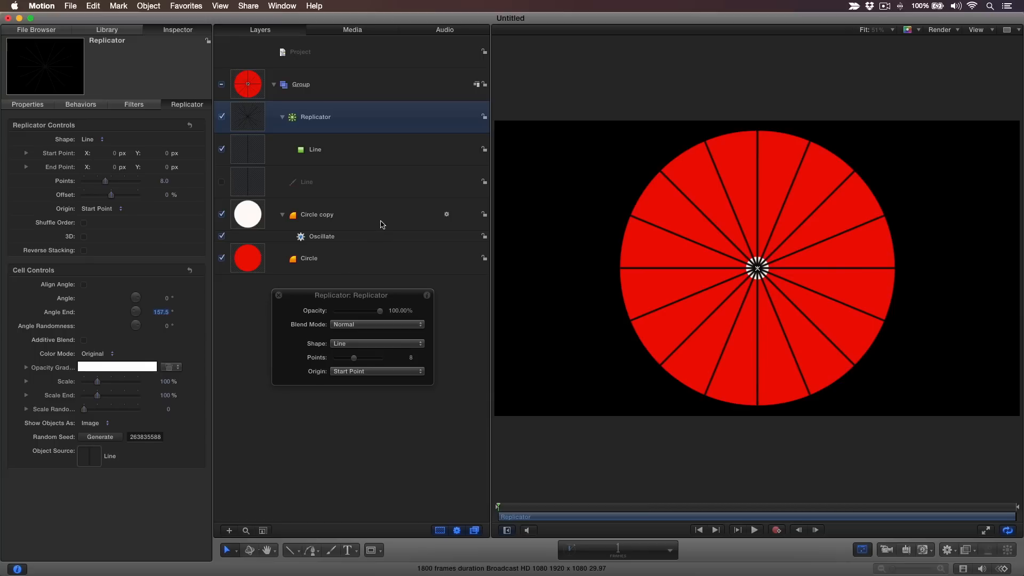
# Group the white circle copy together with its Oscillate behaviour.
pyautogui.click(380, 220)
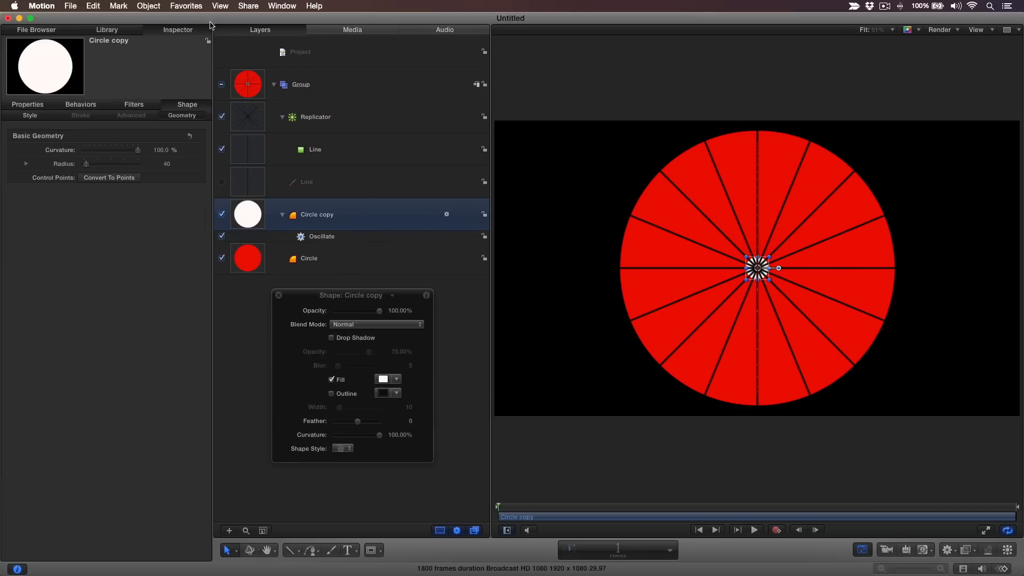
pyautogui.click(158, 7)
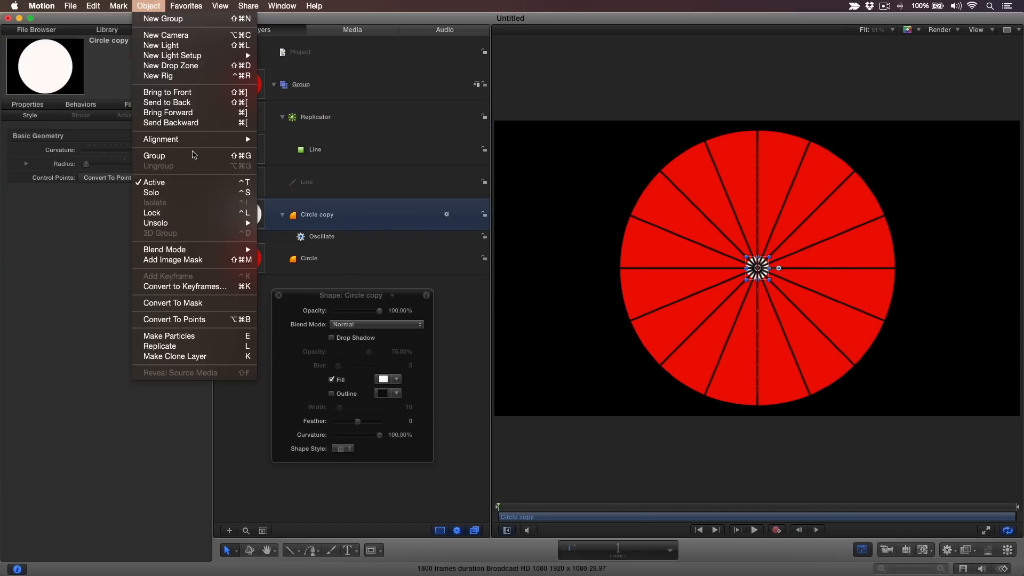
pyautogui.click(195, 155)
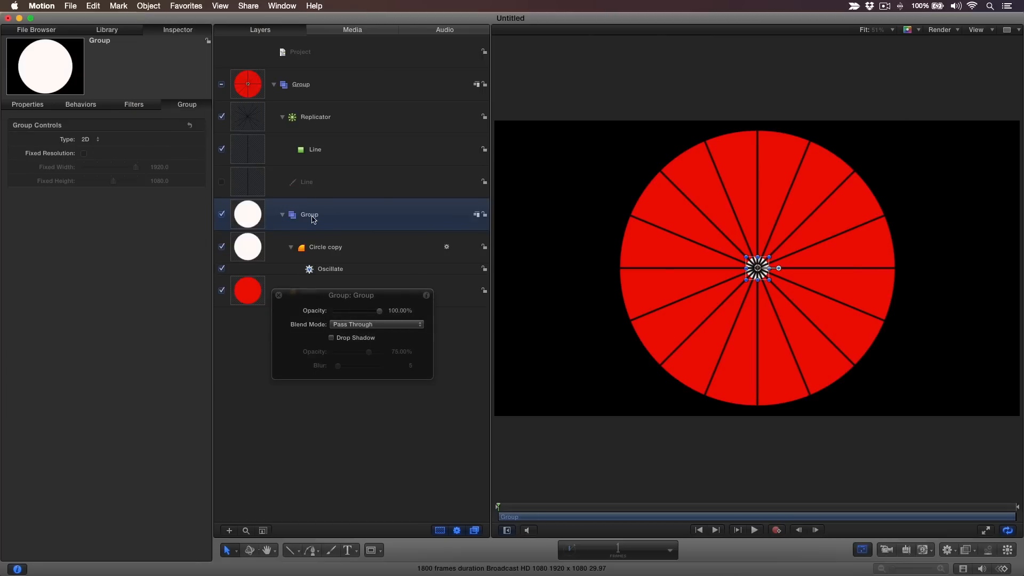
# Rename the new group as 1.
pyautogui.doubleClick(311, 215)
pyautogui.write('1')
pyautogui.press('Return')
# Duplicate group 1 and rename the copy as 2.
pyautogui.press('super+d')
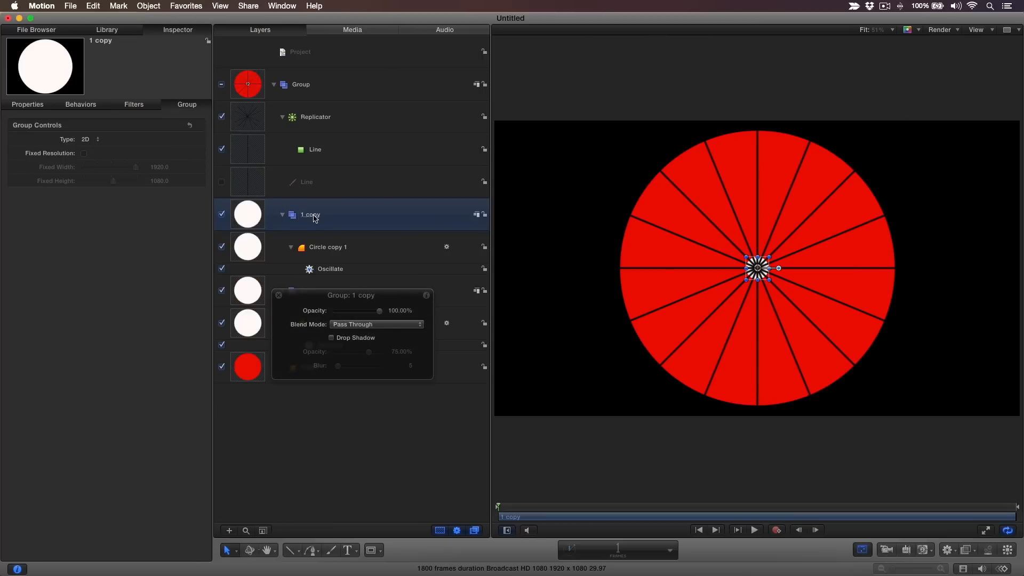
pyautogui.moveTo(311, 298); pyautogui.dragTo(298, 415)
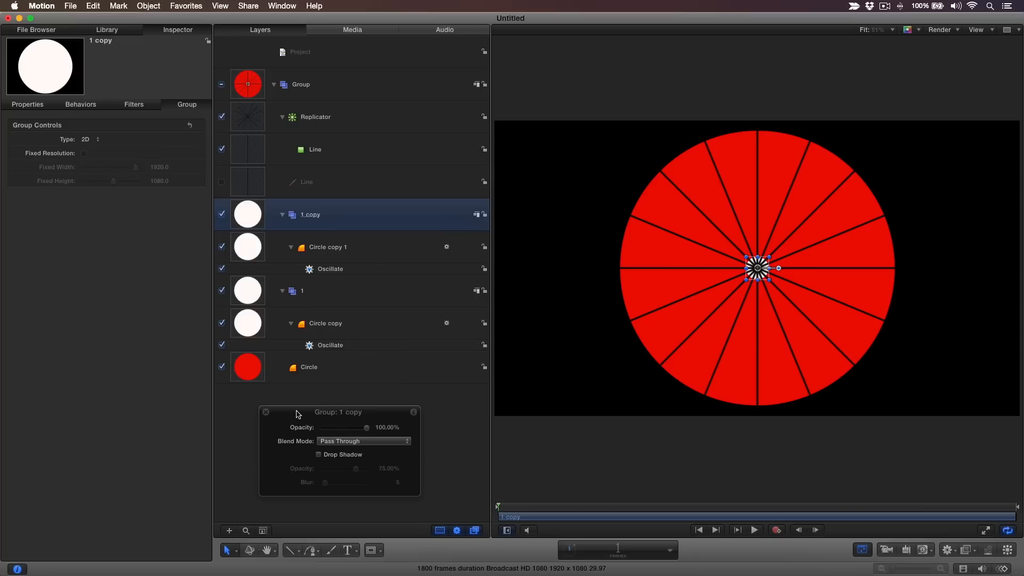
pyautogui.doubleClick(319, 218)
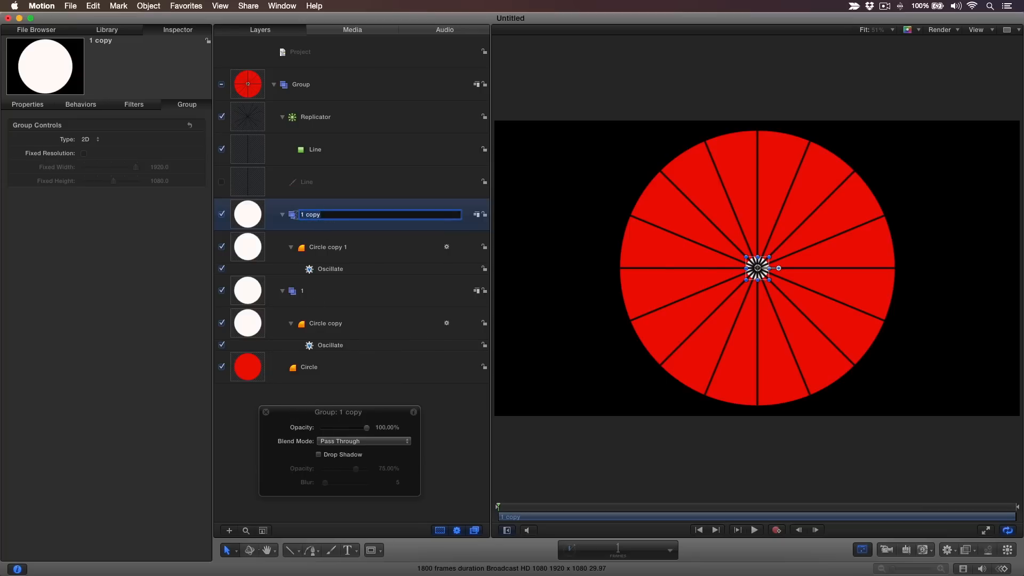
pyautogui.write('2')
pyautogui.press('Return')
# Set group 2's rotation to 22.5°.
pyautogui.click(42, 105)
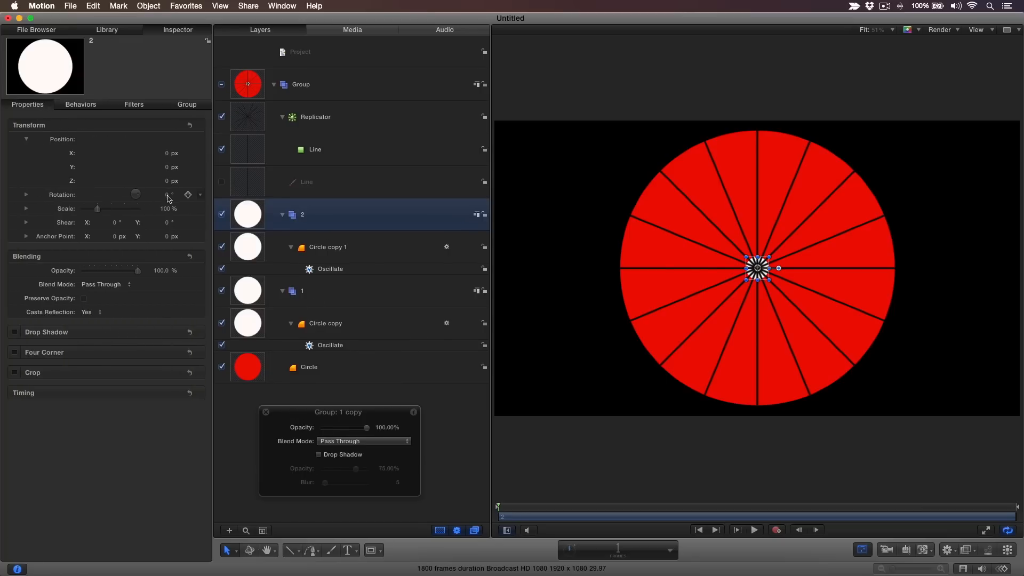
pyautogui.click(167, 196)
pyautogui.write('22')
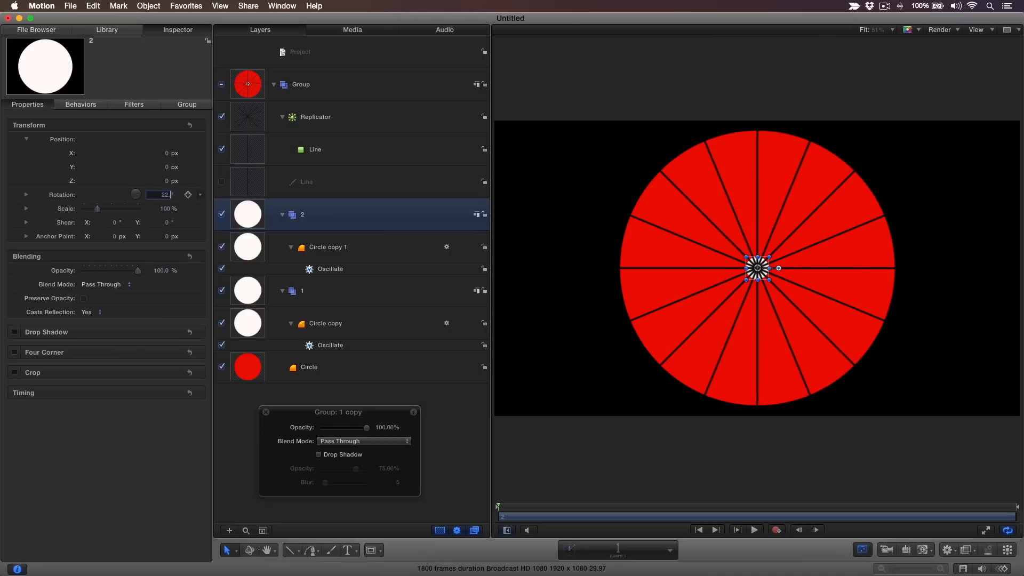
pyautogui.write('.5')
pyautogui.press('Return')
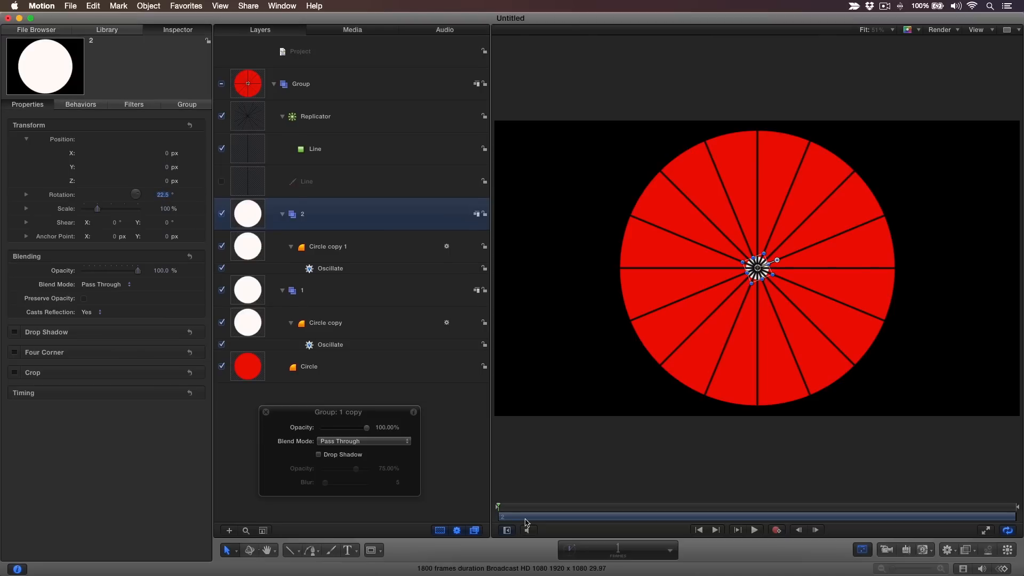
# Collapse groups 1 and 2 in the layers list.
pyautogui.click(512, 508)
pyautogui.moveTo(514, 509); pyautogui.dragTo(511, 509)
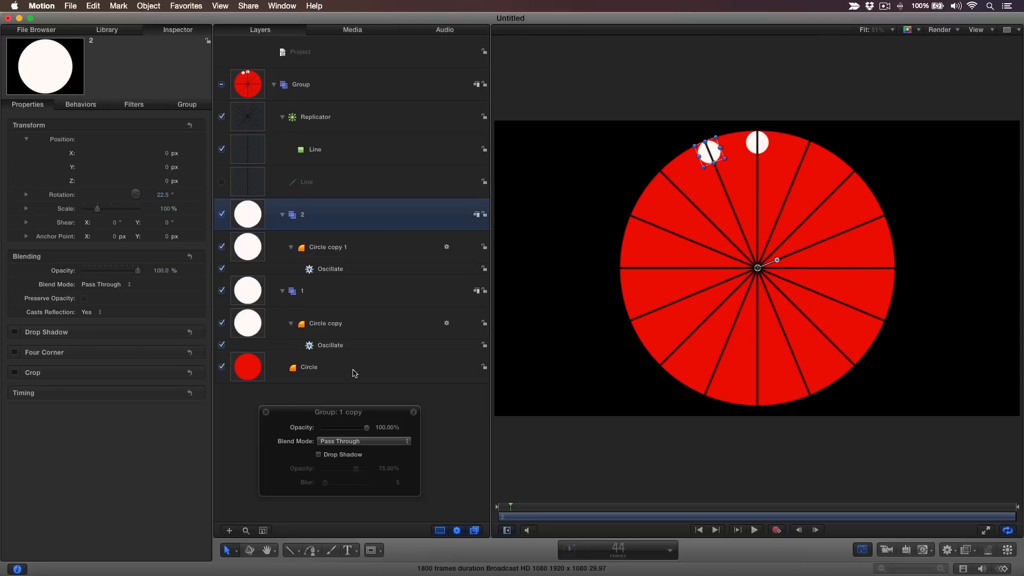
pyautogui.click(282, 290)
pyautogui.click(283, 215)
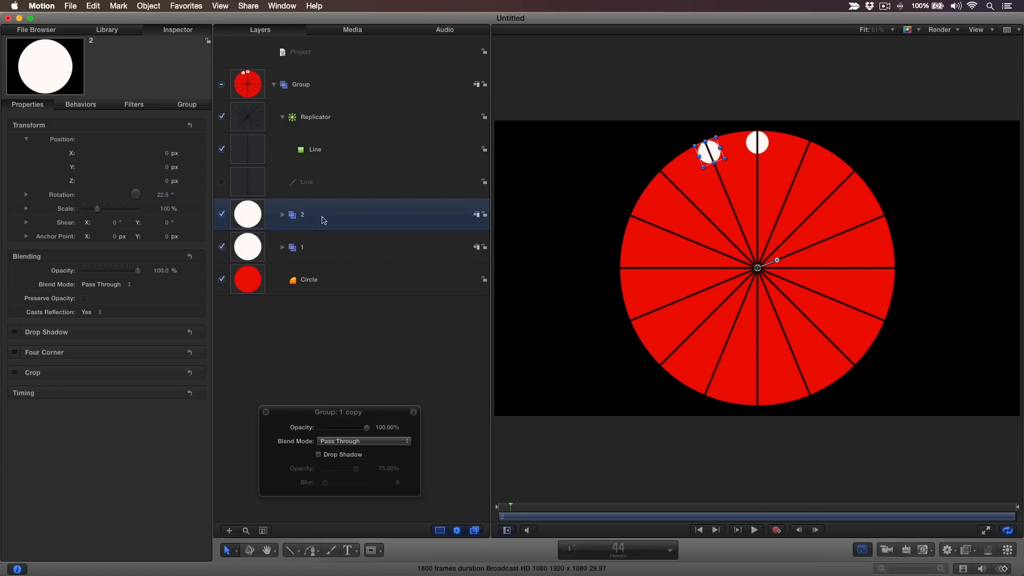
# Duplicate group 2 and rename the copy as 3.
pyautogui.press('super+d')
pyautogui.doubleClick(321, 216)
pyautogui.write('3')
pyautogui.press('Return')
# Set group 3's rotation to 45°.
pyautogui.click(28, 105)
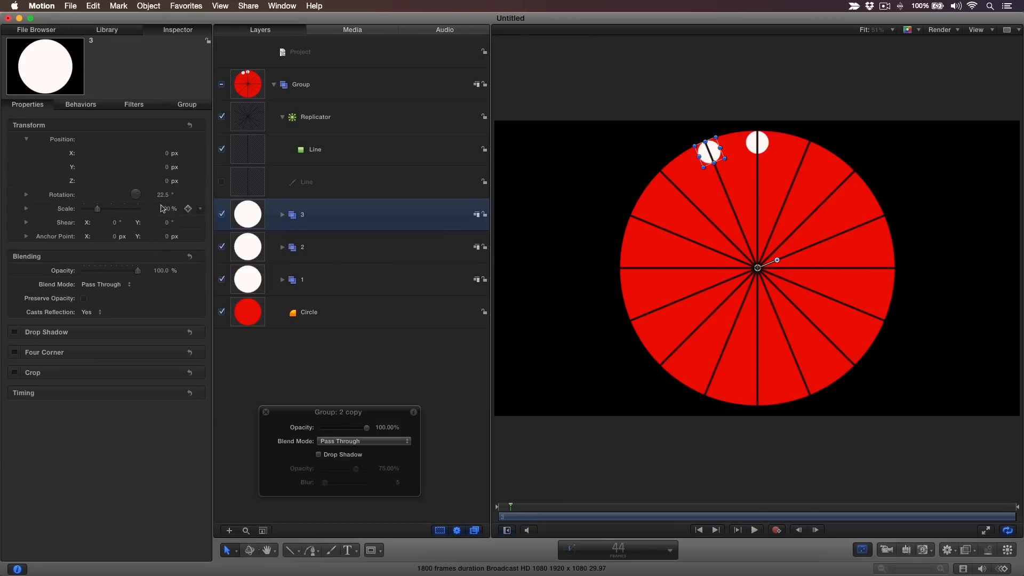
pyautogui.click(163, 195)
pyautogui.write('45')
pyautogui.press('Return')
# Duplicate group 3 and rename the copy as 4.
pyautogui.press('super+d')
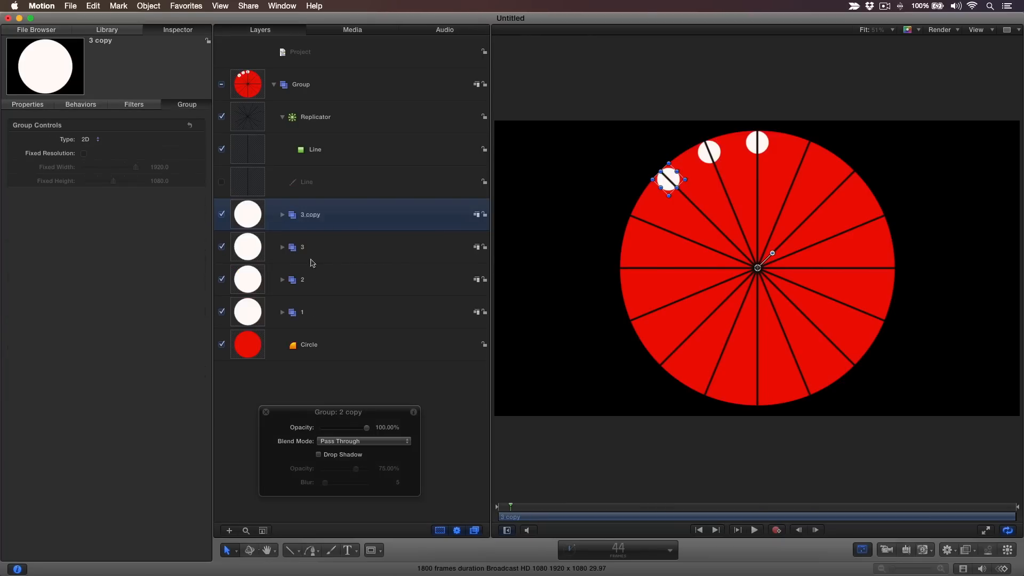
pyautogui.doubleClick(315, 214)
pyautogui.write('4')
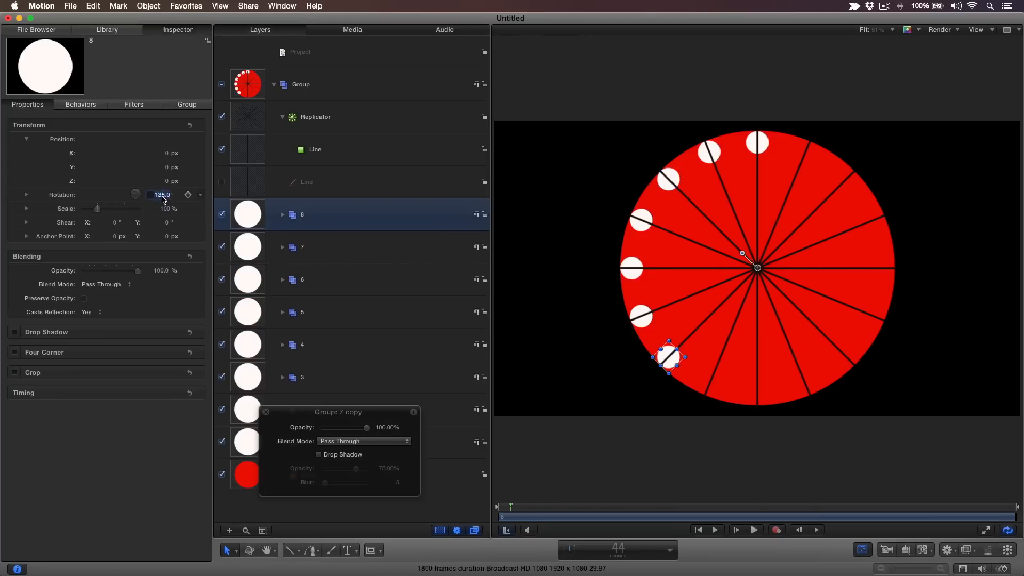
# Set group 8's rotation to 157.5°.
pyautogui.click(163, 194)
pyautogui.write('157.5')
pyautogui.press('Return')
pyautogui.moveTo(383, 415); pyautogui.dragTo(137, 449)
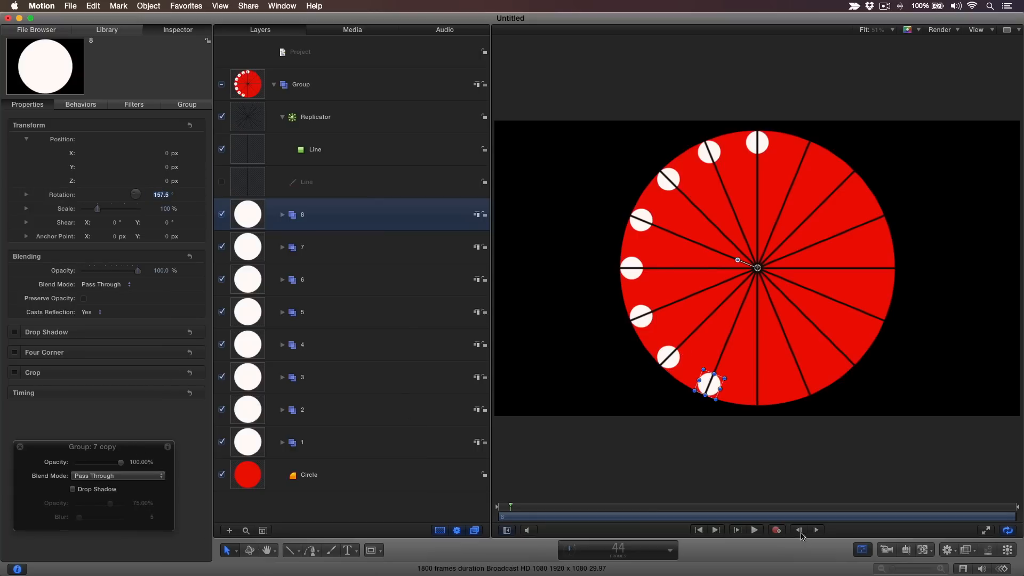
# Play and pause the animation to preview the dots.
pyautogui.click(755, 530)
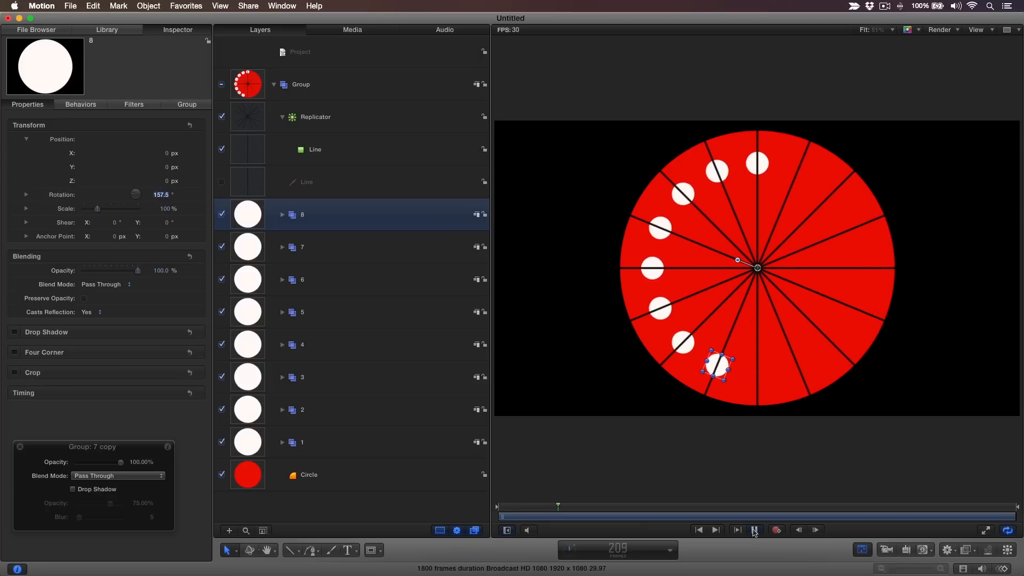
pyautogui.click(755, 531)
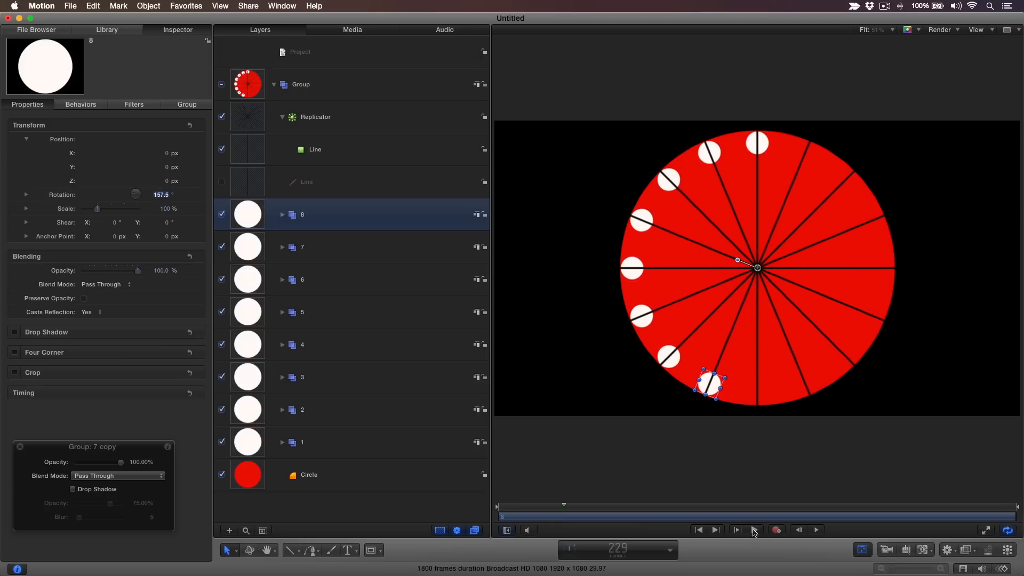
# Move the playhead to frame 12 and set group 2's in point there.
pyautogui.click(619, 549)
pyautogui.write('12')
pyautogui.press('Return')
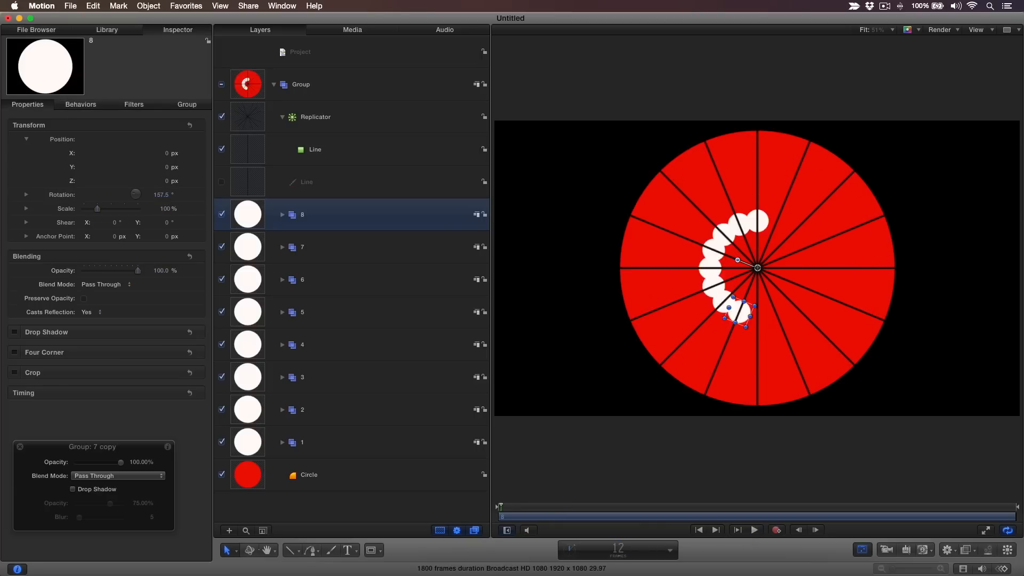
pyautogui.click(374, 420)
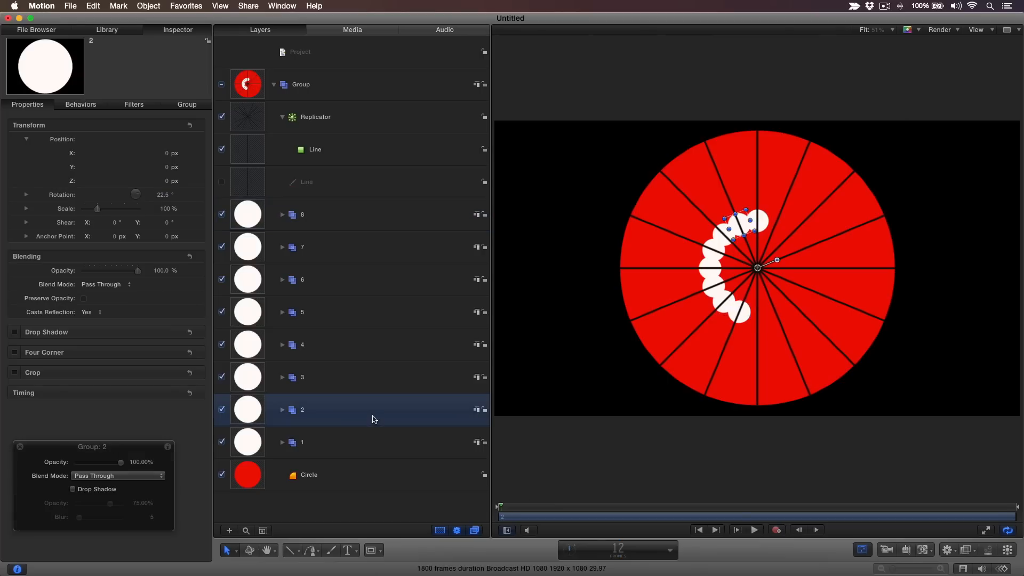
pyautogui.hotkey('shift', '[')
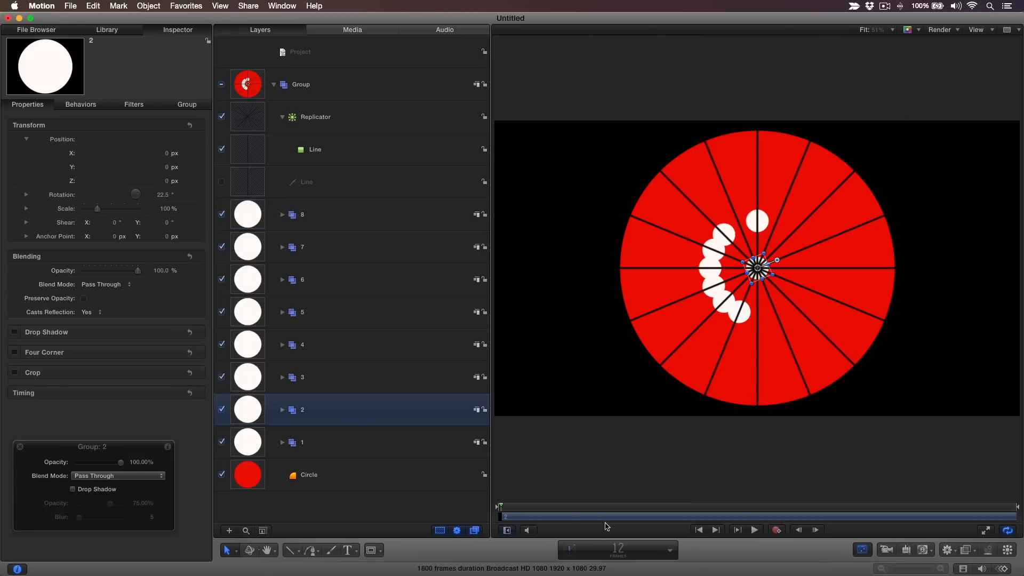
# Move the playhead to frame 24 and set group 3's in point there.
pyautogui.click(622, 553)
pyautogui.write('24')
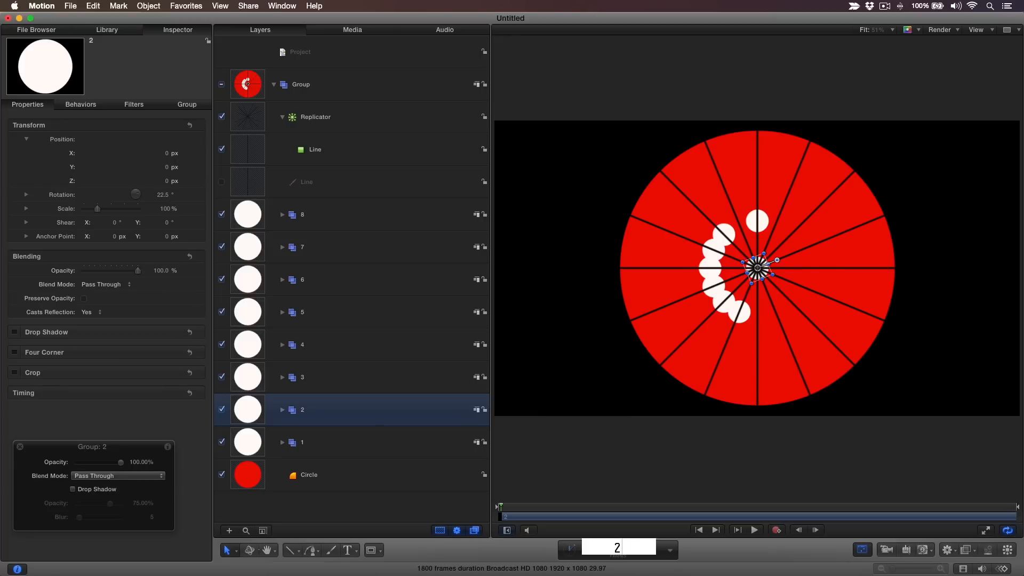
pyautogui.press('Return')
pyautogui.click(404, 390)
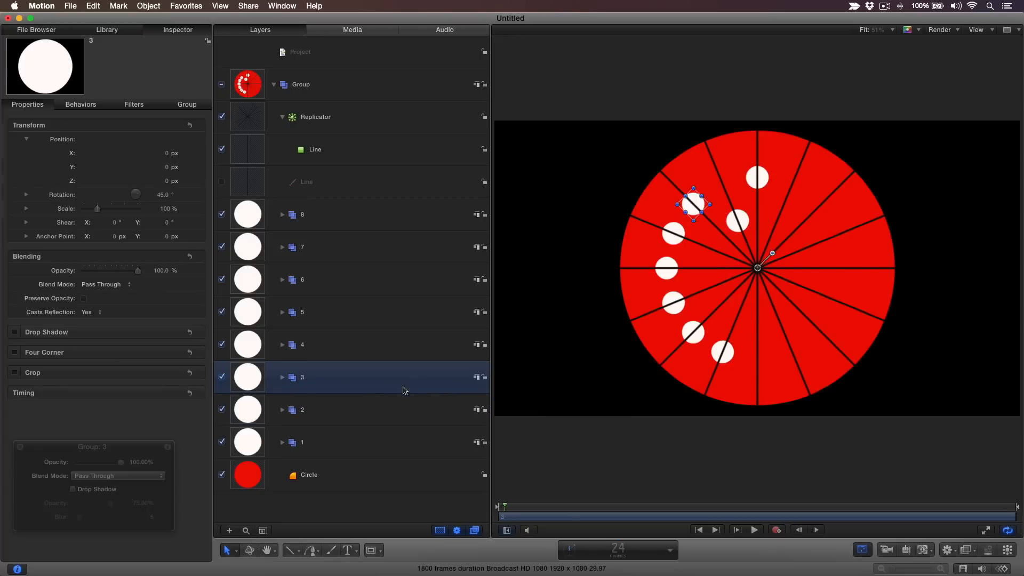
pyautogui.hotkey('shift', '[')
# Move the playhead to frame 36 and set group 4's in point there.
pyautogui.click(617, 552)
pyautogui.write('36')
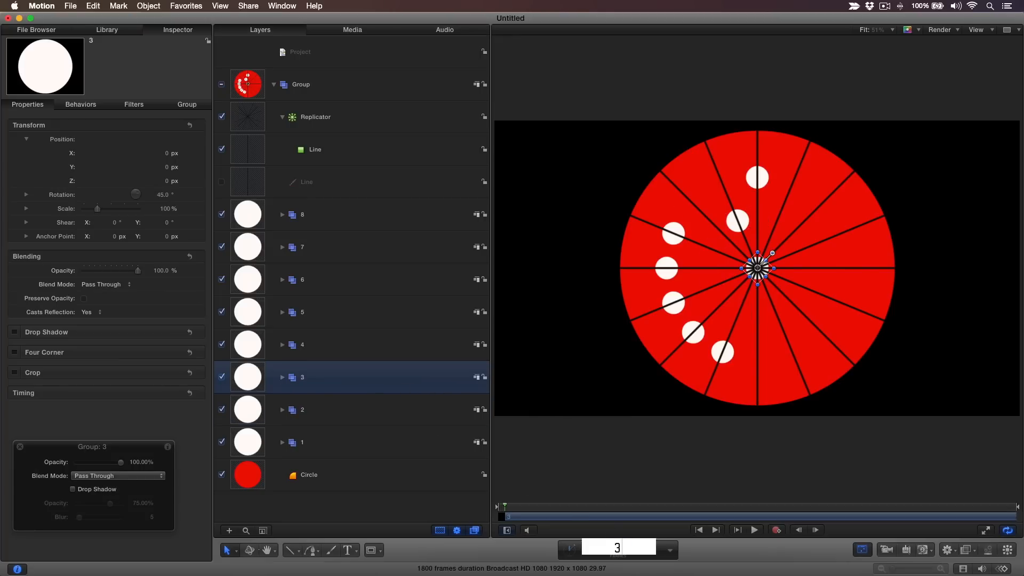
pyautogui.press('Return')
pyautogui.click(356, 352)
pyautogui.hotkey('shift', '[')
# Move the playhead through frames 48 and 84 and set group 8's in point at frame 84.
pyautogui.doubleClick(616, 550)
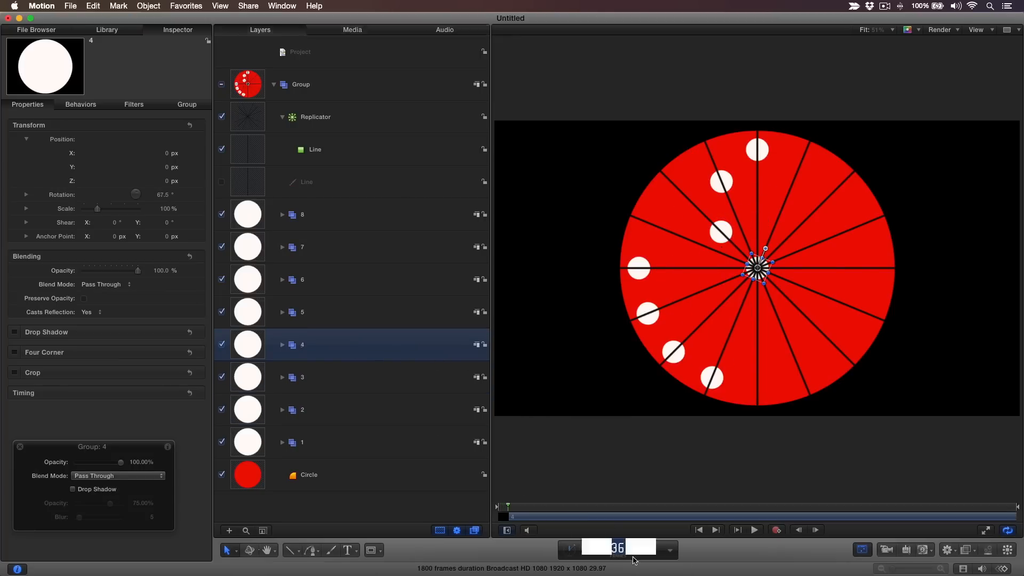
pyautogui.write('48')
pyautogui.press('Return')
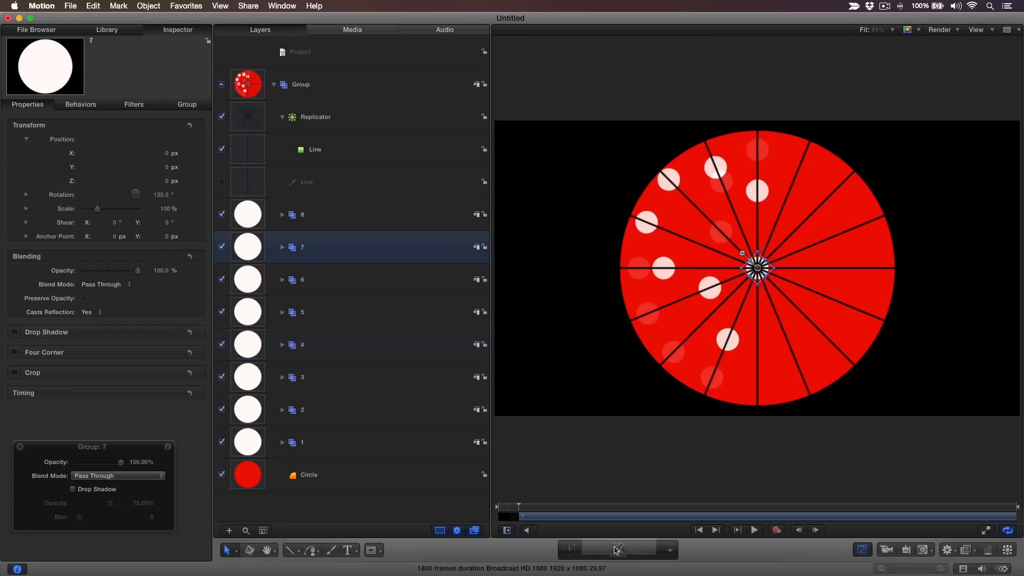
pyautogui.doubleClick(617, 551)
pyautogui.write('84')
pyautogui.press('Return')
pyautogui.click(357, 220)
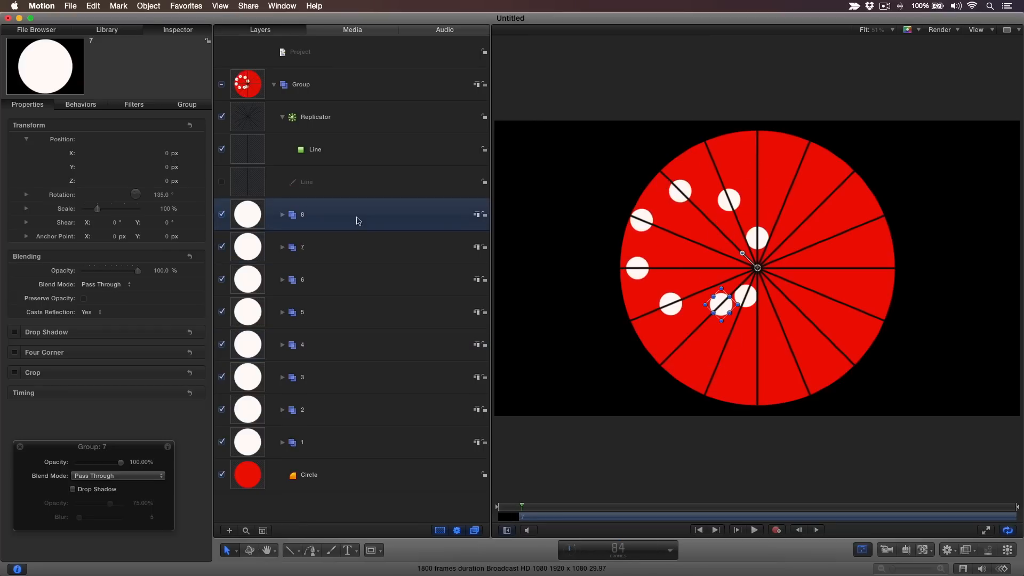
pyautogui.hotkey('shift', '[')
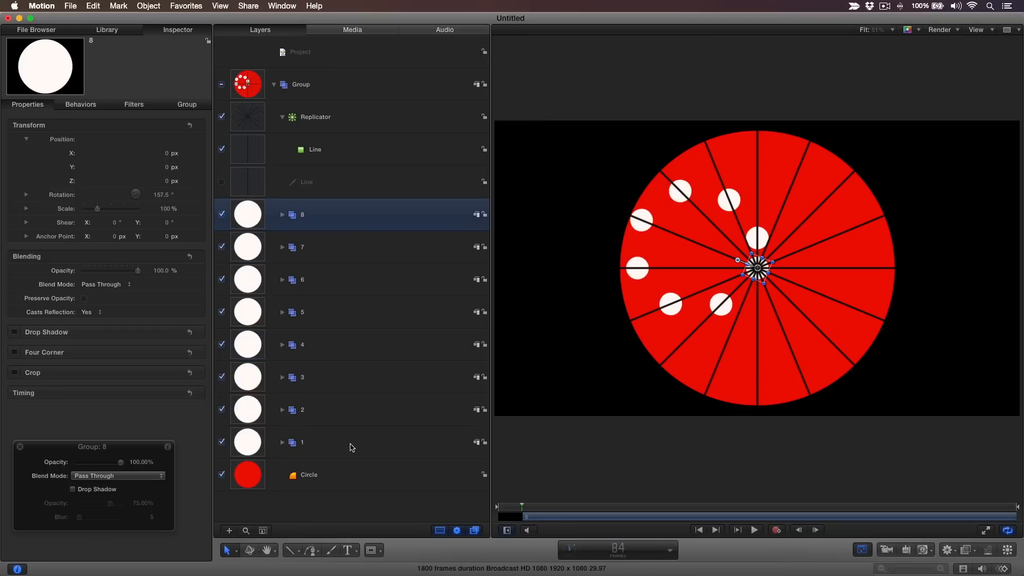
# Move the playhead to frame 3 and select group 1.
pyautogui.doubleClick(619, 550)
pyautogui.write('3')
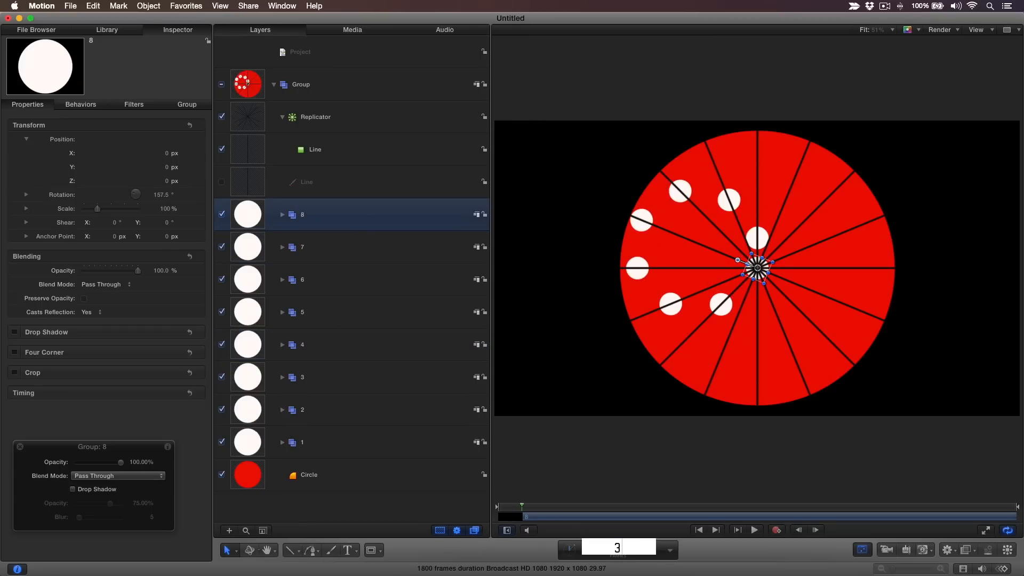
pyautogui.press('Return')
pyautogui.click(367, 452)
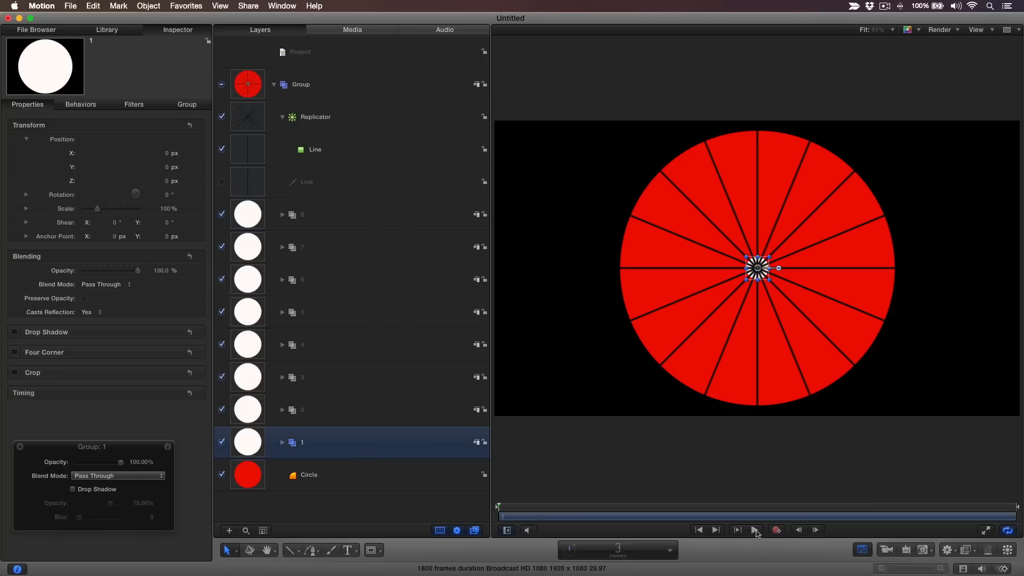
# Play the animation, deselect everything, and hide the replicator lines.
pyautogui.click(756, 531)
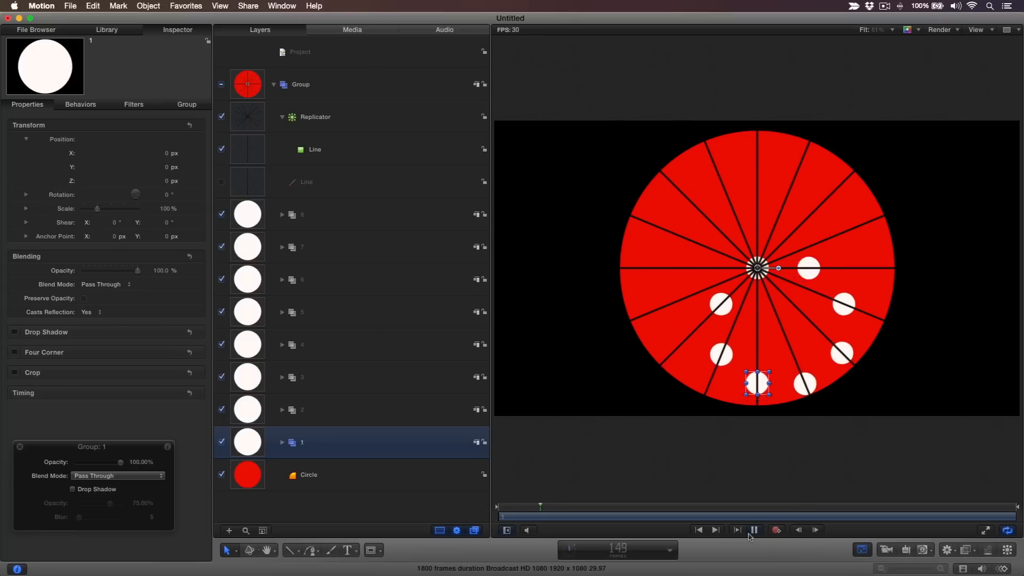
pyautogui.press('super+shift+a')
pyautogui.click(221, 116)
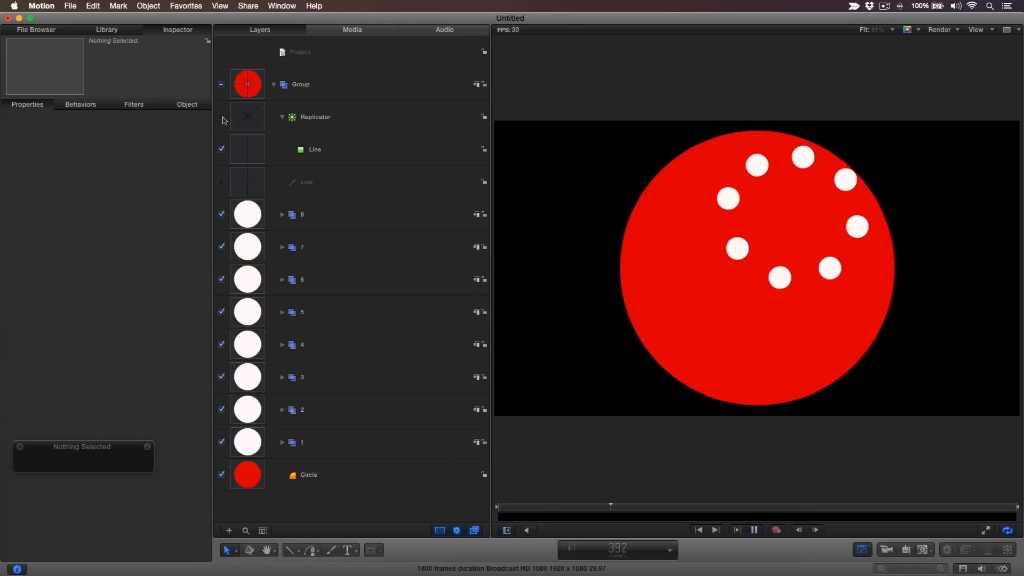